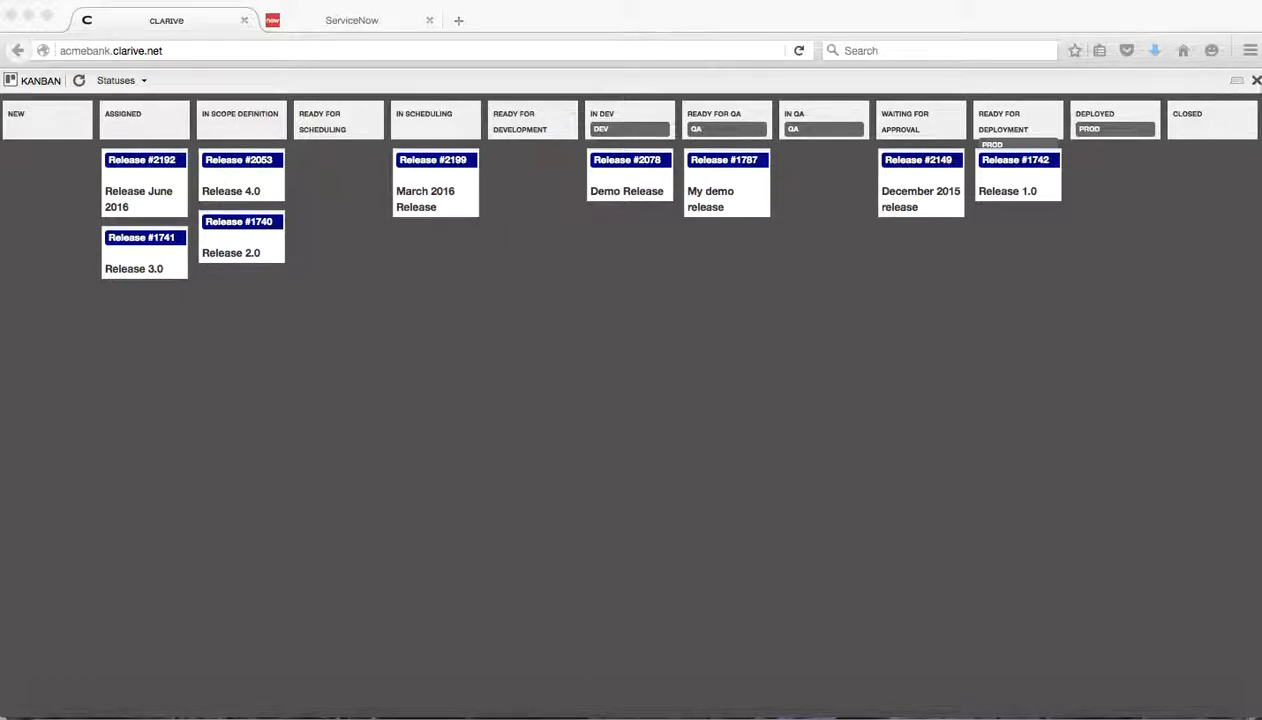
Leave the Kanban board, open Release June 2016 for editing and set its status to In Scope Definition.
left_click(1256, 82)
left_click(1256, 82)
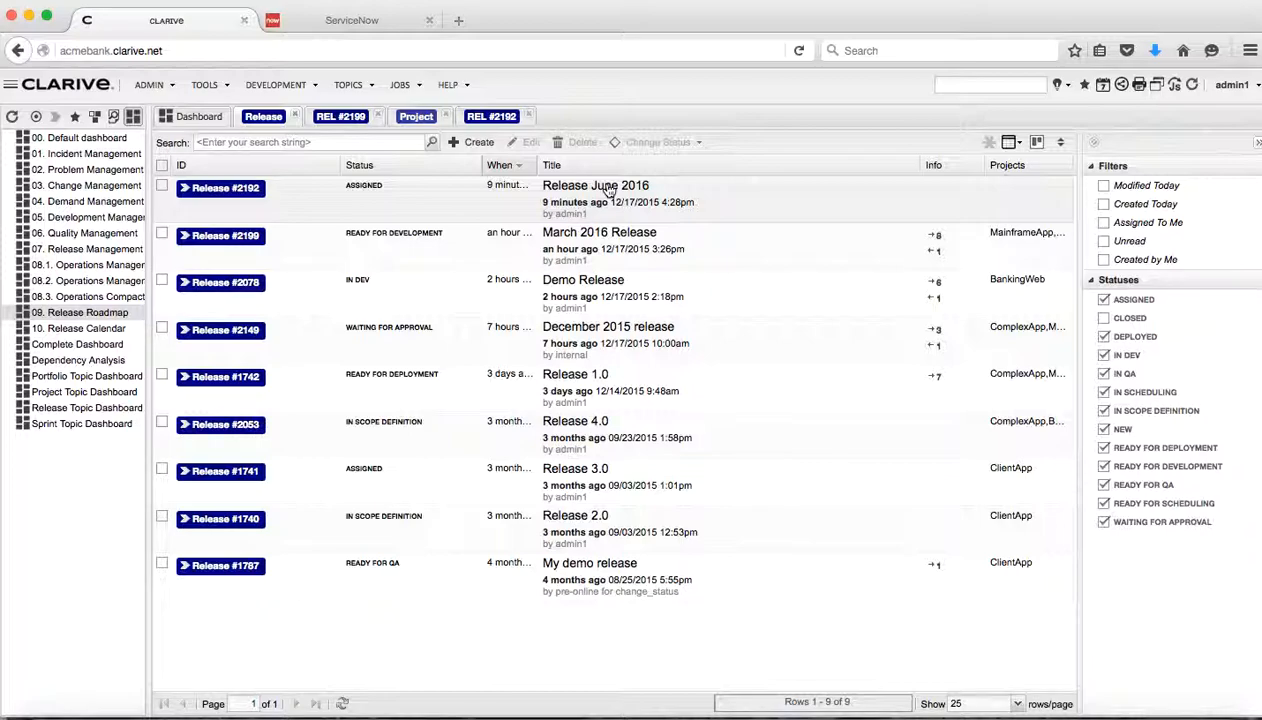
left_click(255, 190)
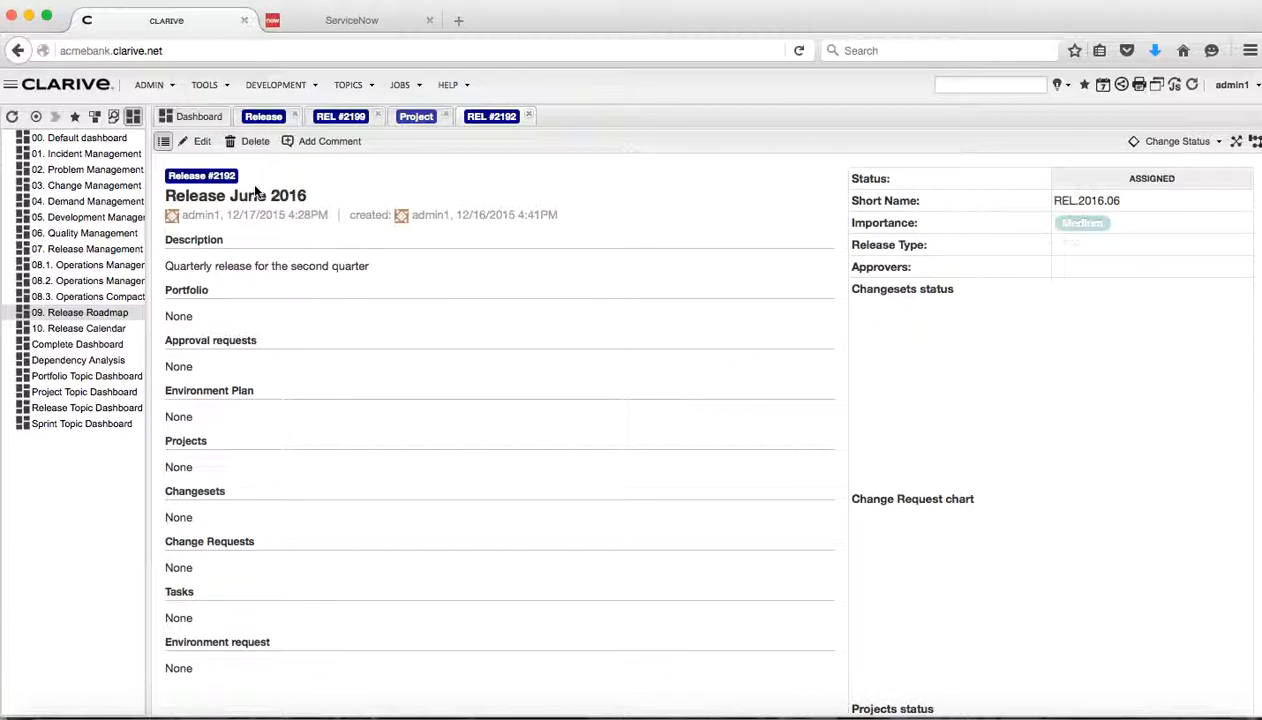
left_click(203, 145)
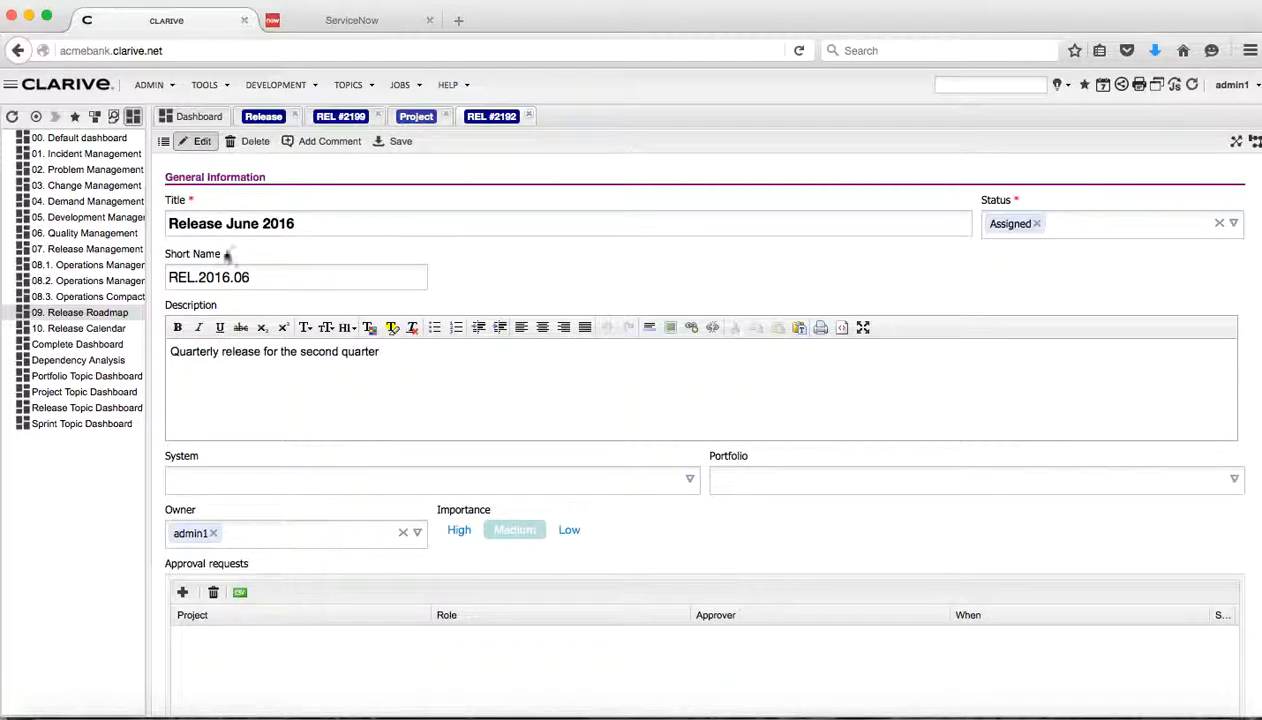
left_click(1234, 222)
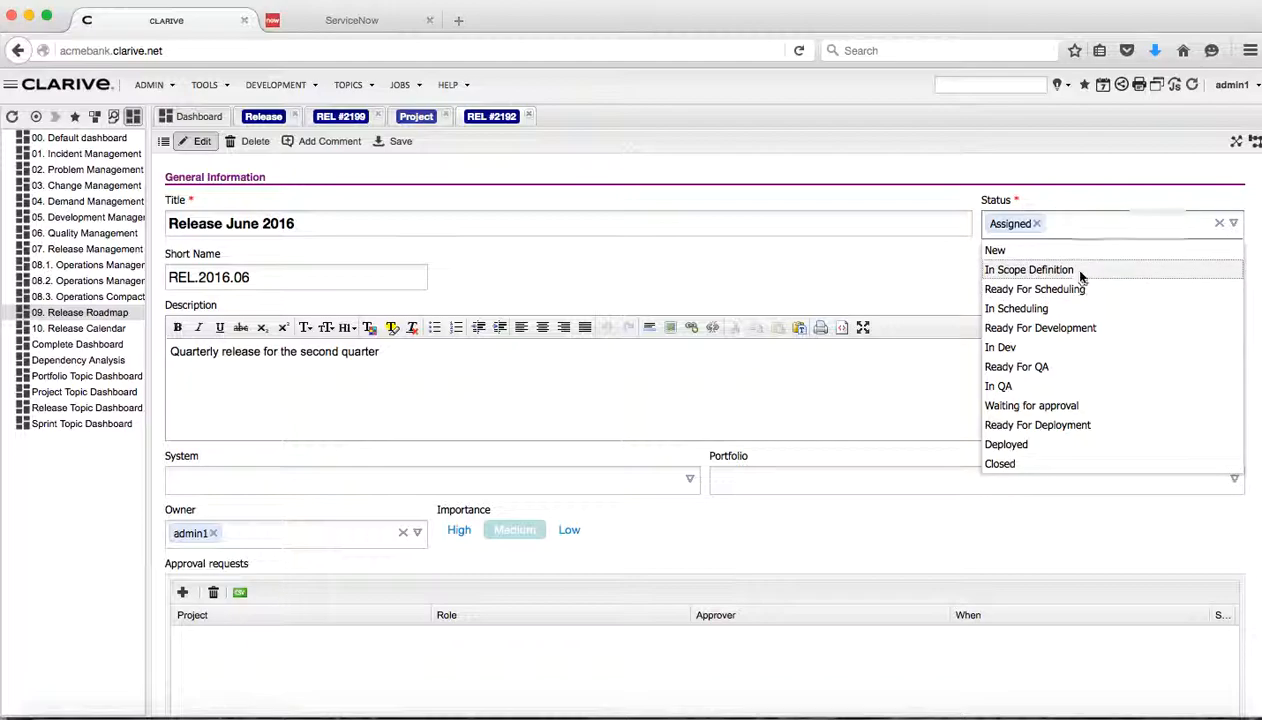
left_click(1080, 272)
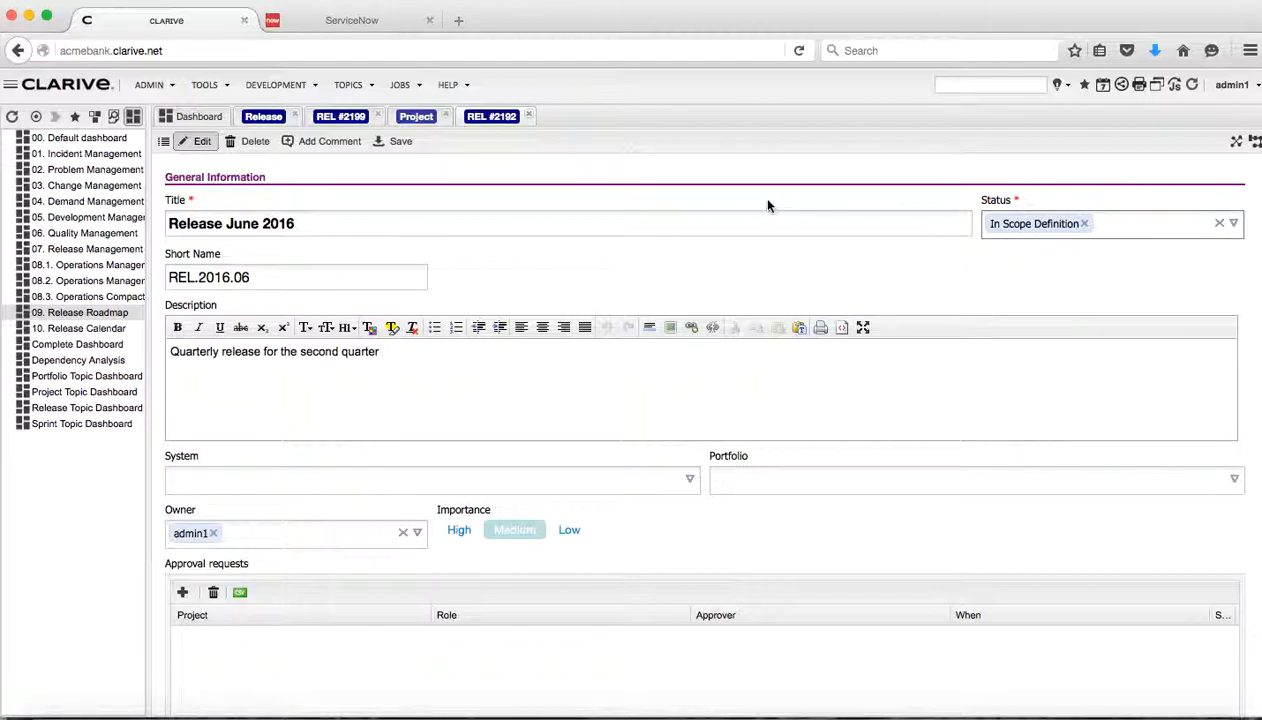
Assign the systems BankingWeb and MainframeApp and the portfolio Health insurance Portfolio to the release.
left_click(689, 480)
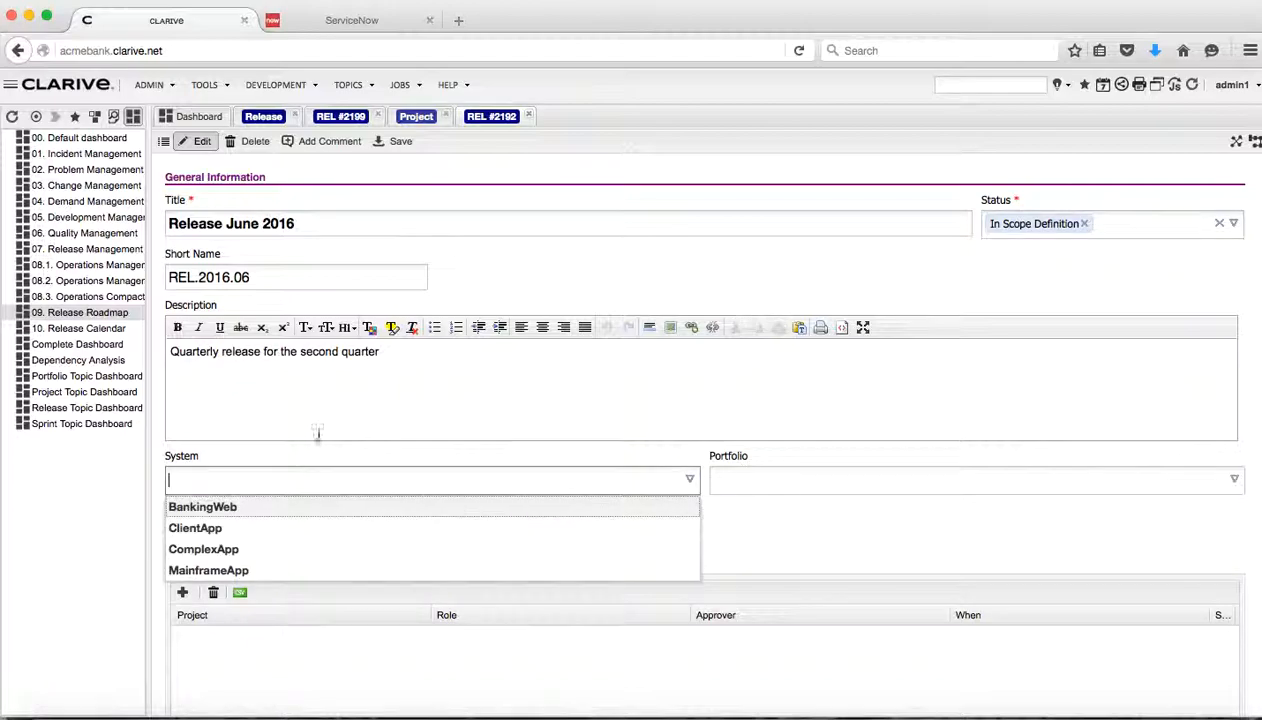
left_click(230, 507)
left_click(690, 480)
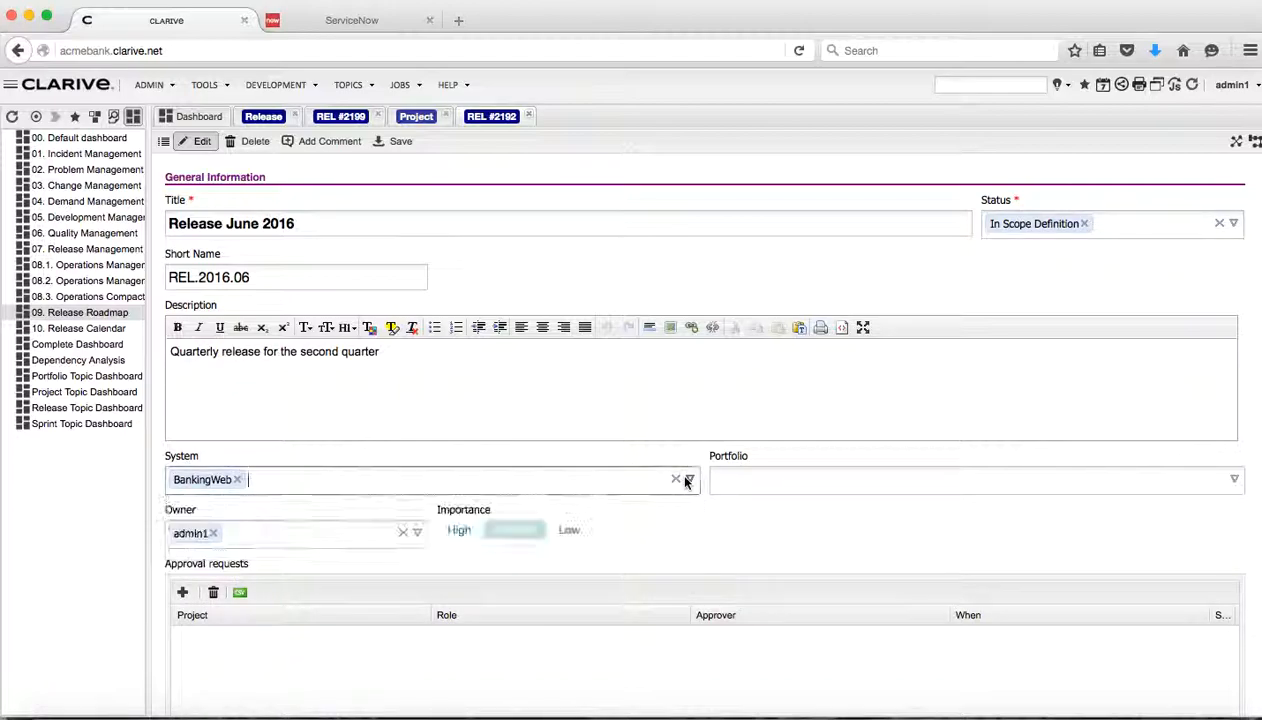
left_click(689, 480)
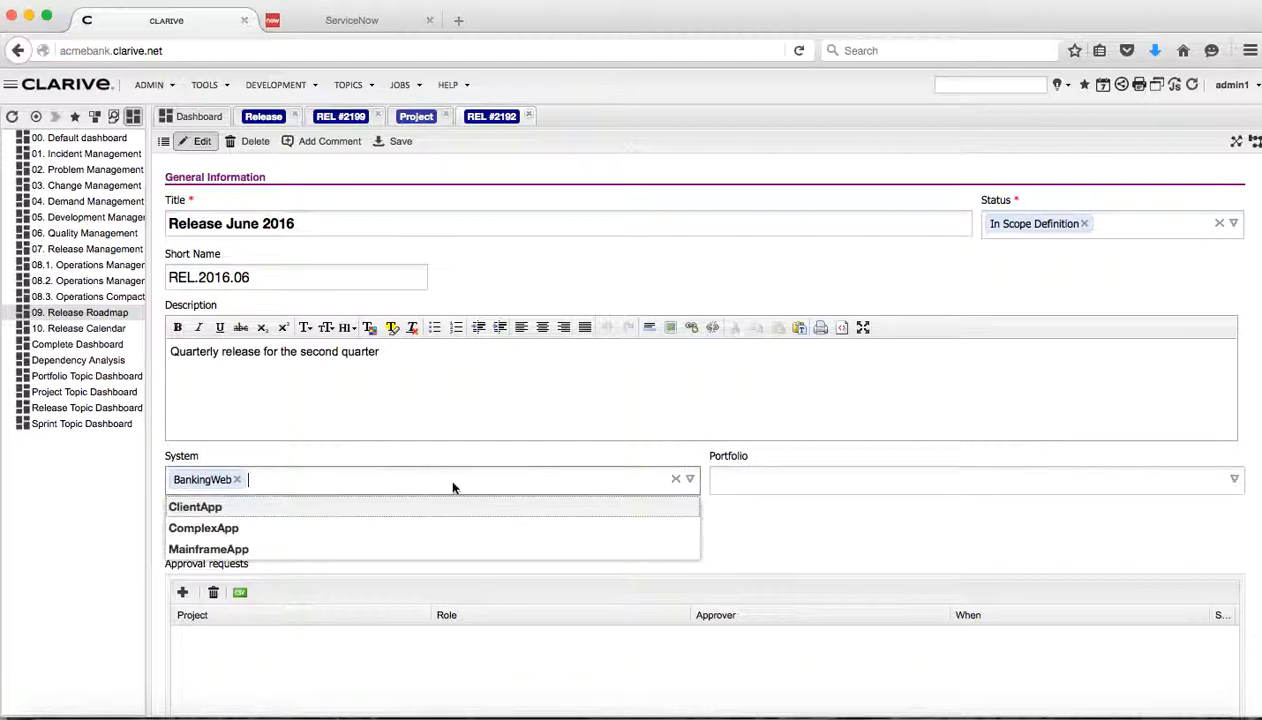
left_click(304, 549)
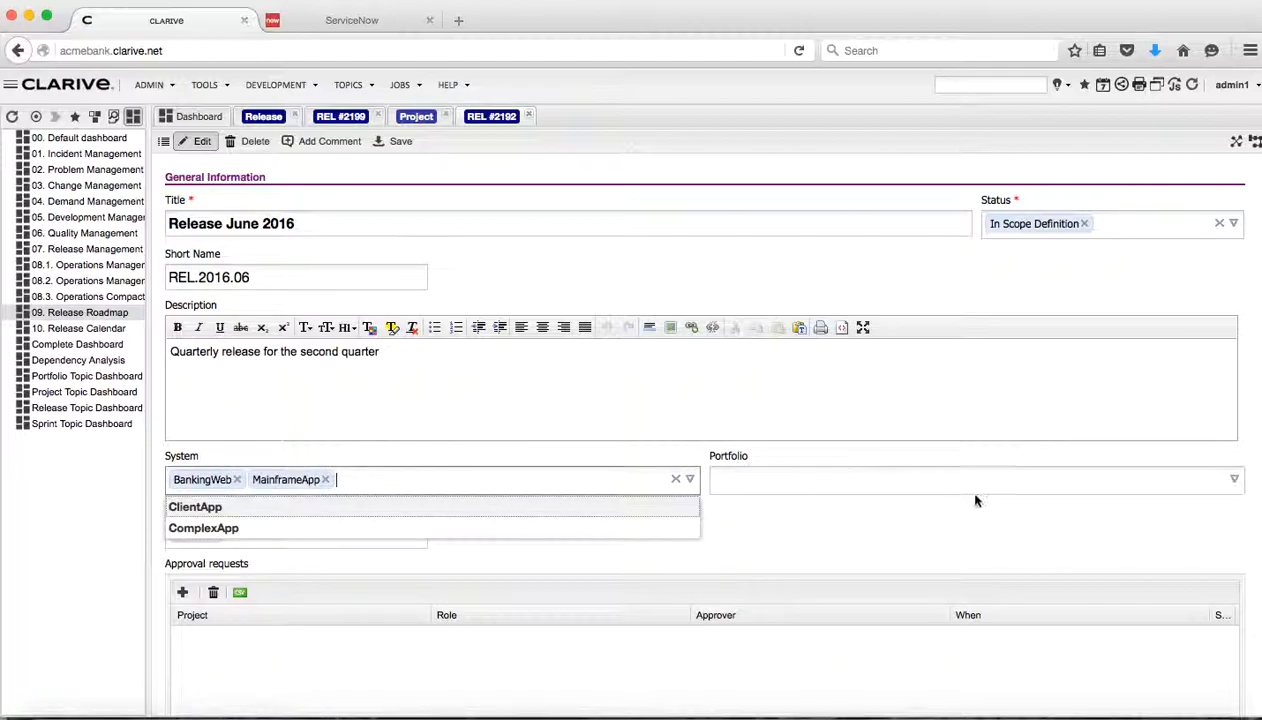
left_click(1234, 479)
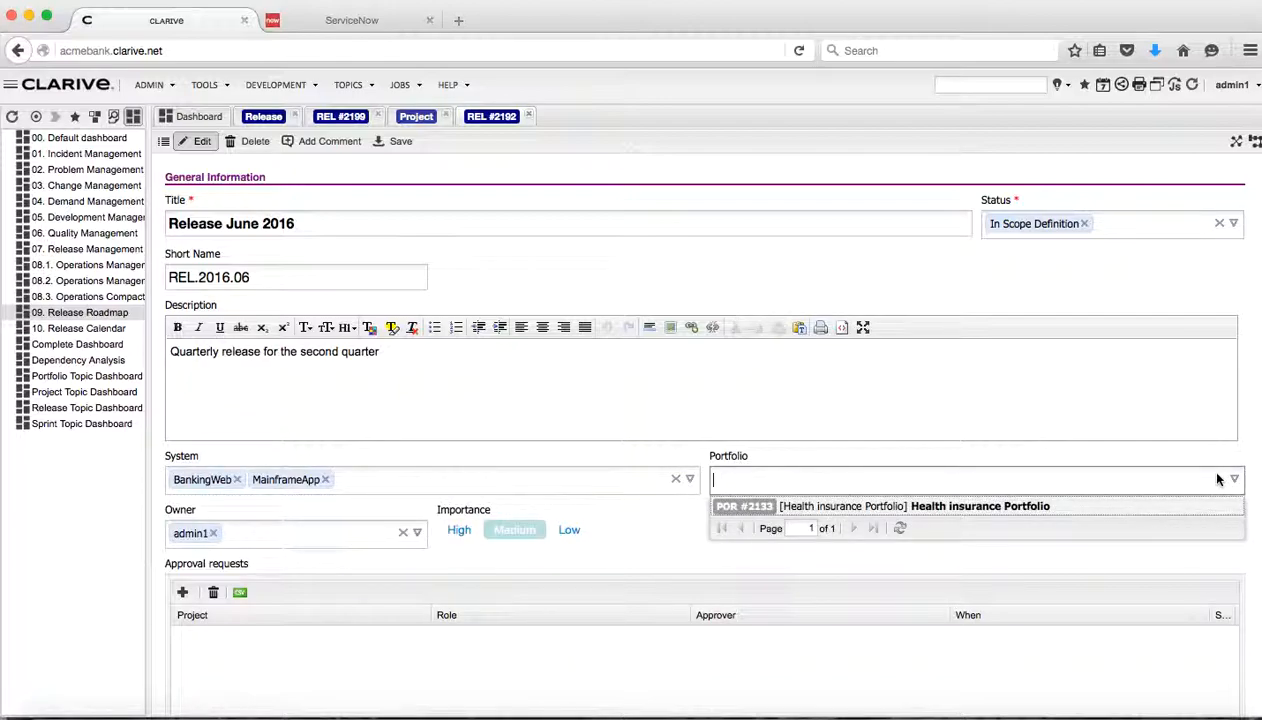
left_click(1025, 506)
Add the projects Bankingweb 5.0 and MainframeApp 12.0 to the release's related topics.
scroll(830, 406, "down", 10)
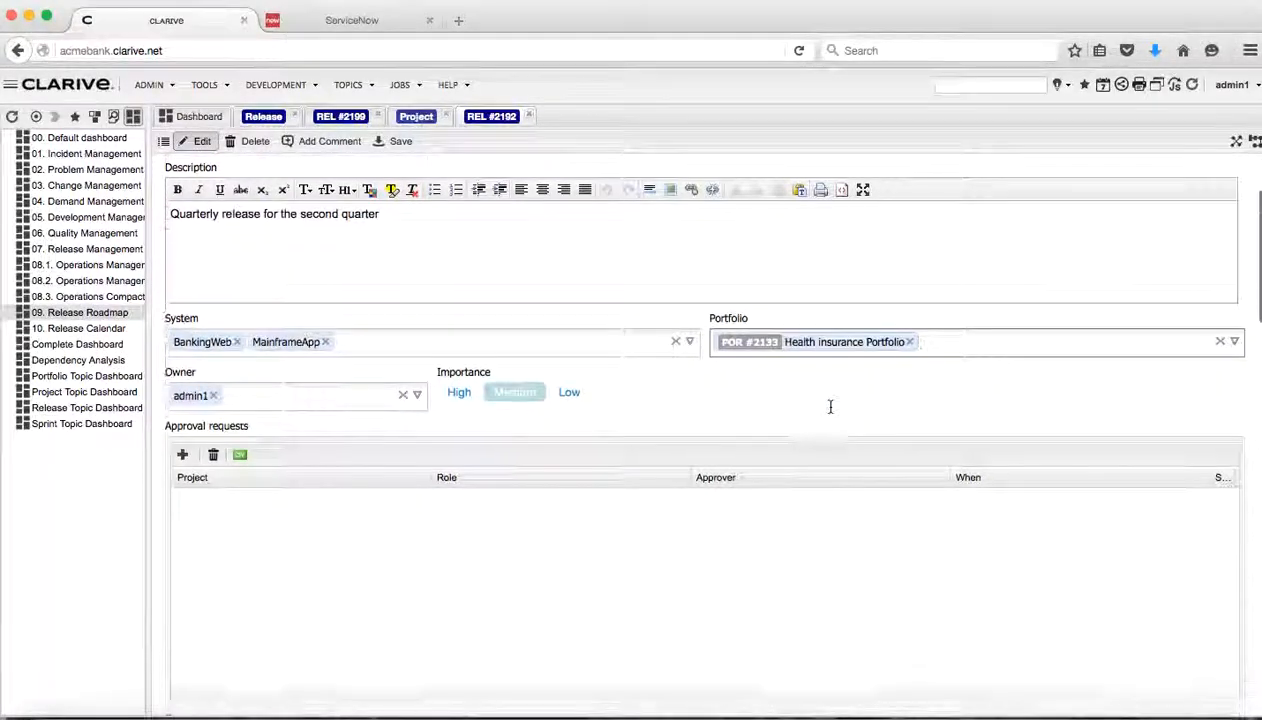
scroll(830, 406, "down", 10)
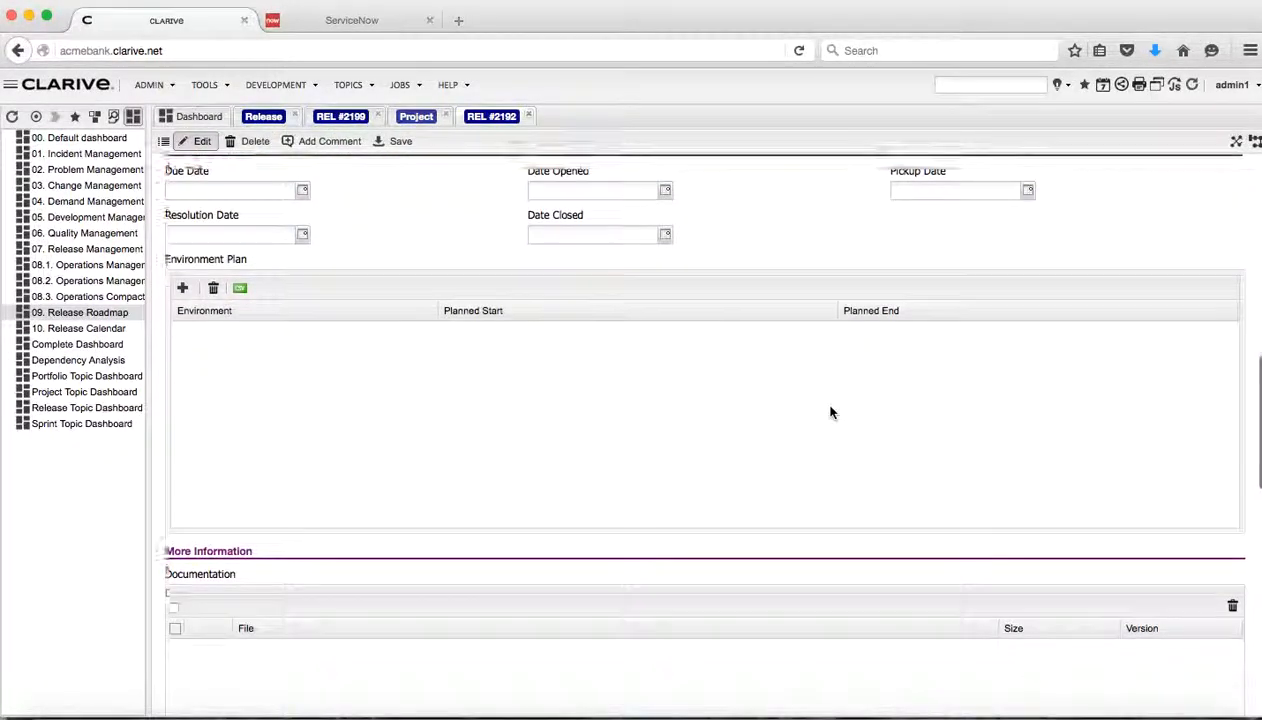
scroll(830, 412, "down", 1)
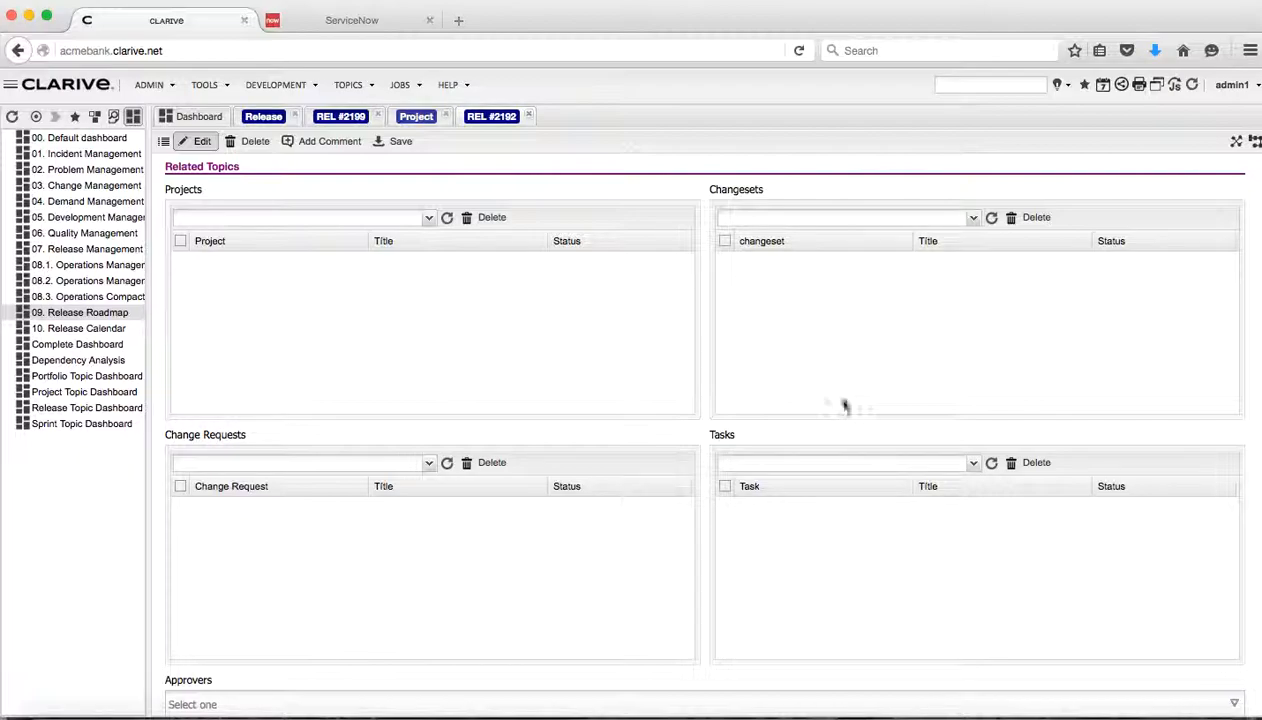
left_click(429, 217)
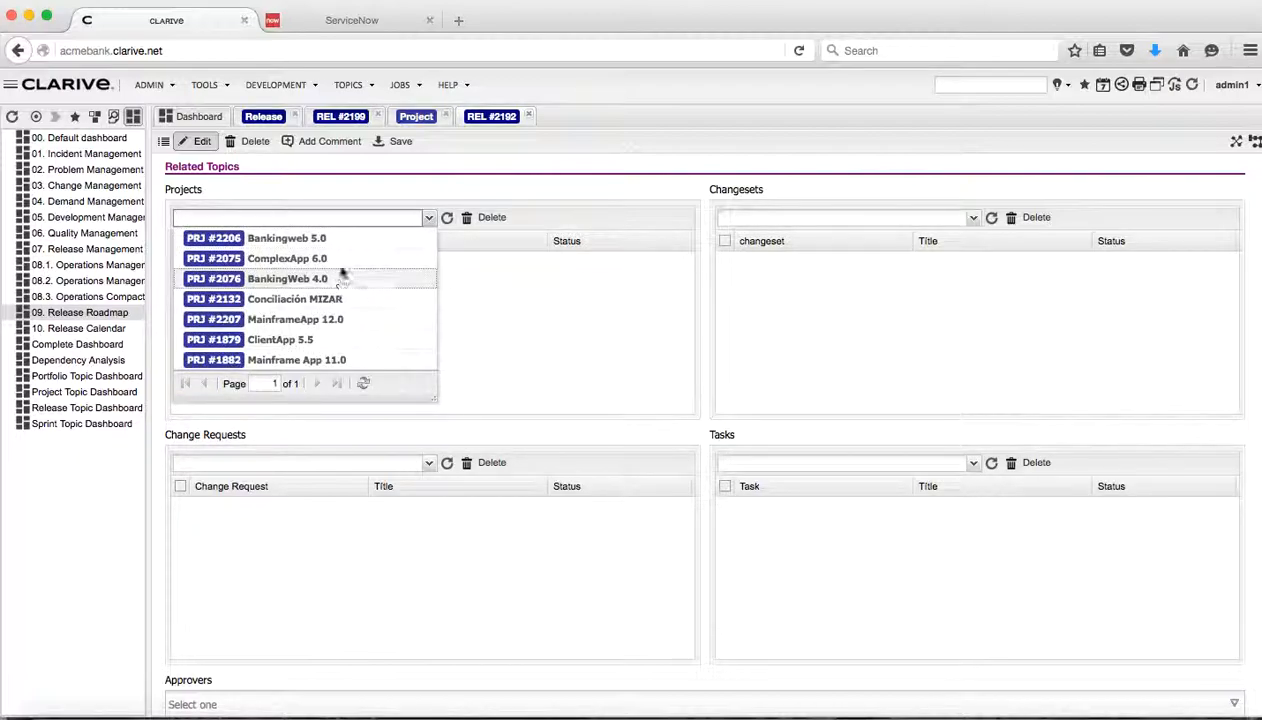
left_click(335, 241)
left_click(429, 217)
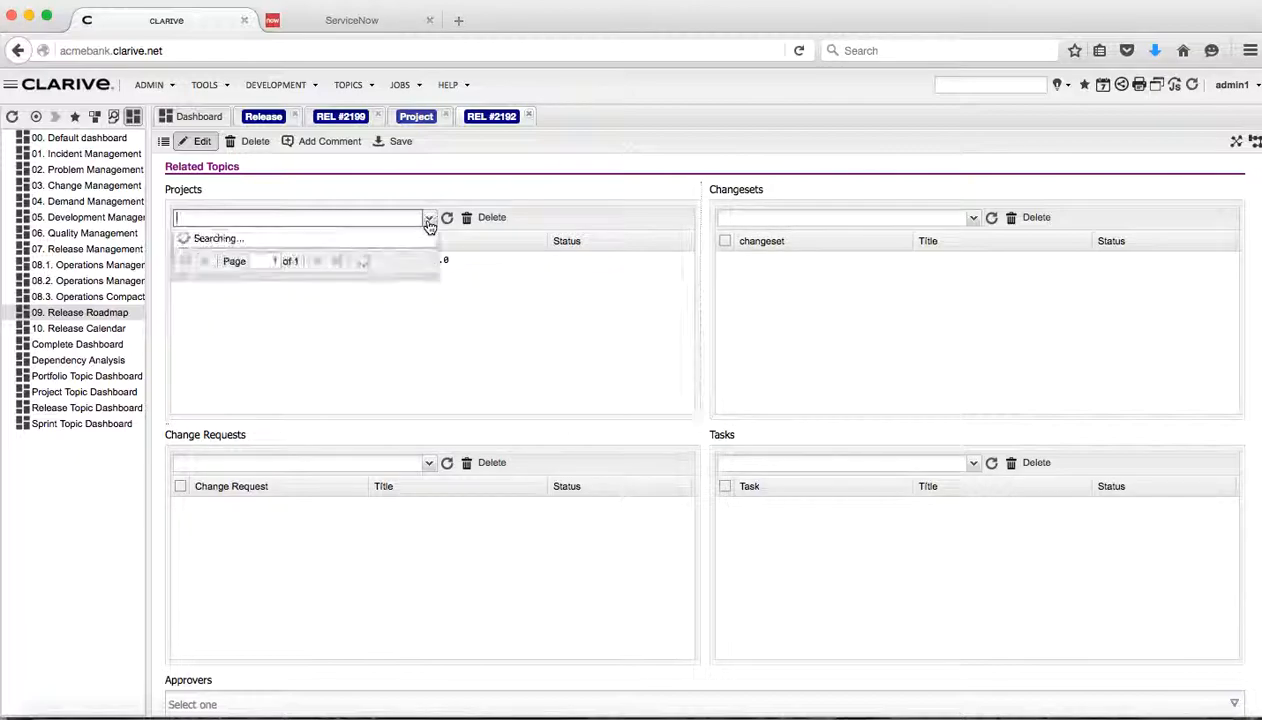
left_click(359, 321)
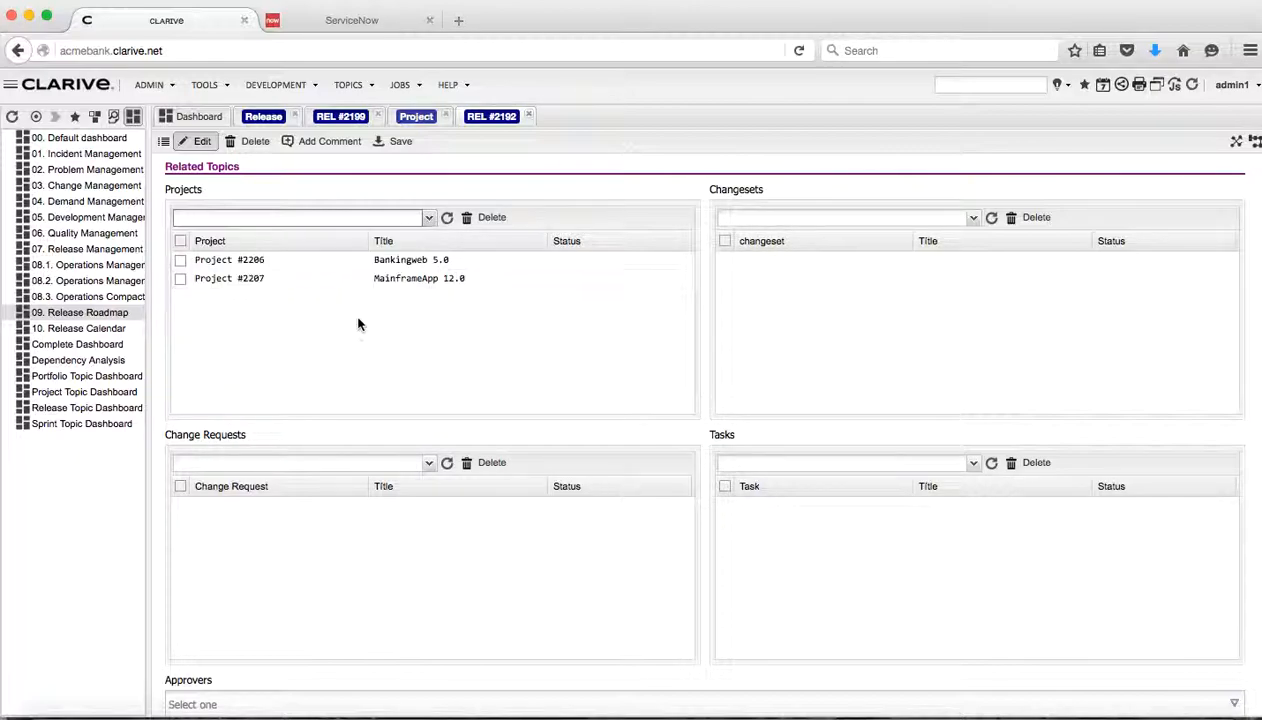
Examine the change request for adding a second address to the DB2 customer table and check its counterpart in ServiceNow.
left_click(428, 464)
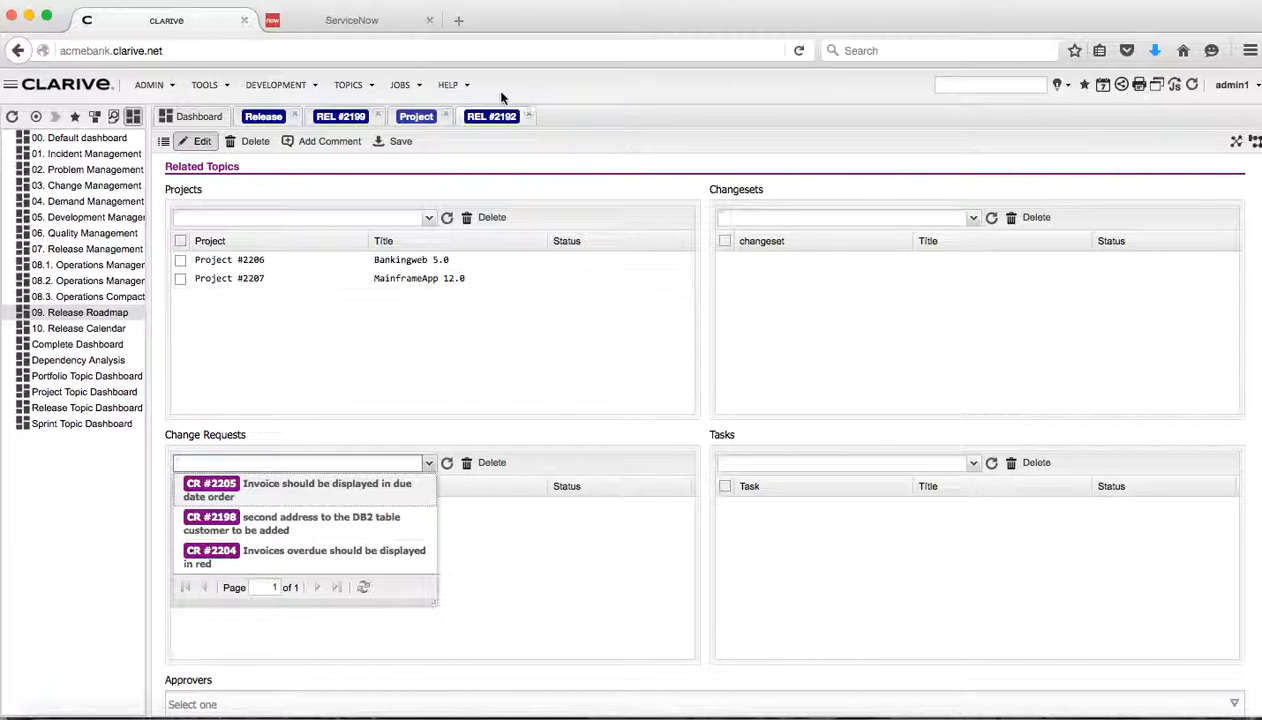
left_click(346, 86)
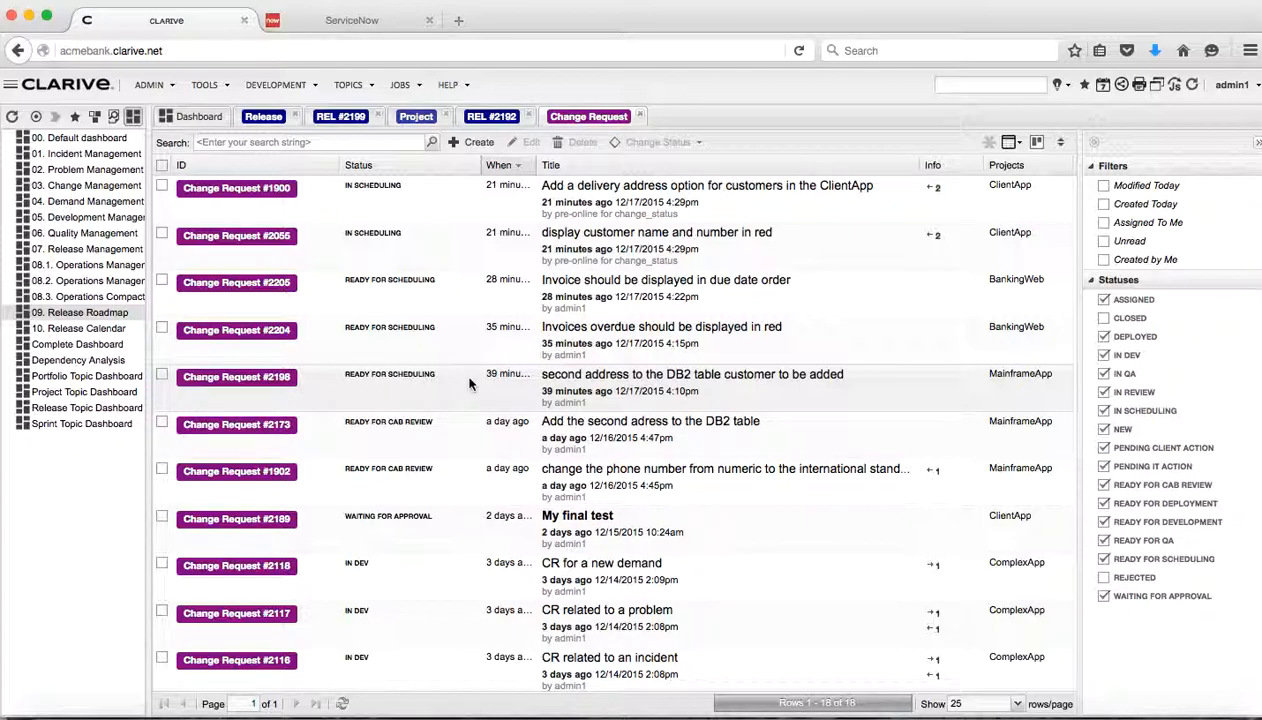
left_click(245, 380)
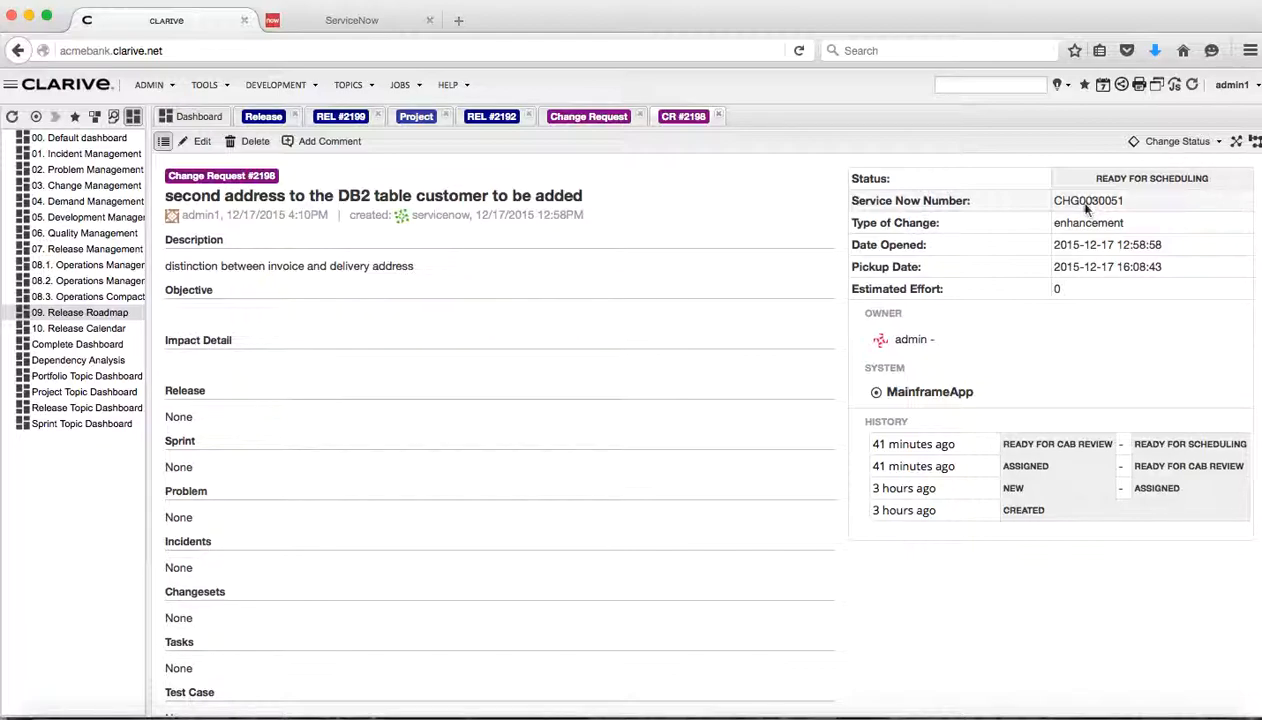
left_click(379, 19)
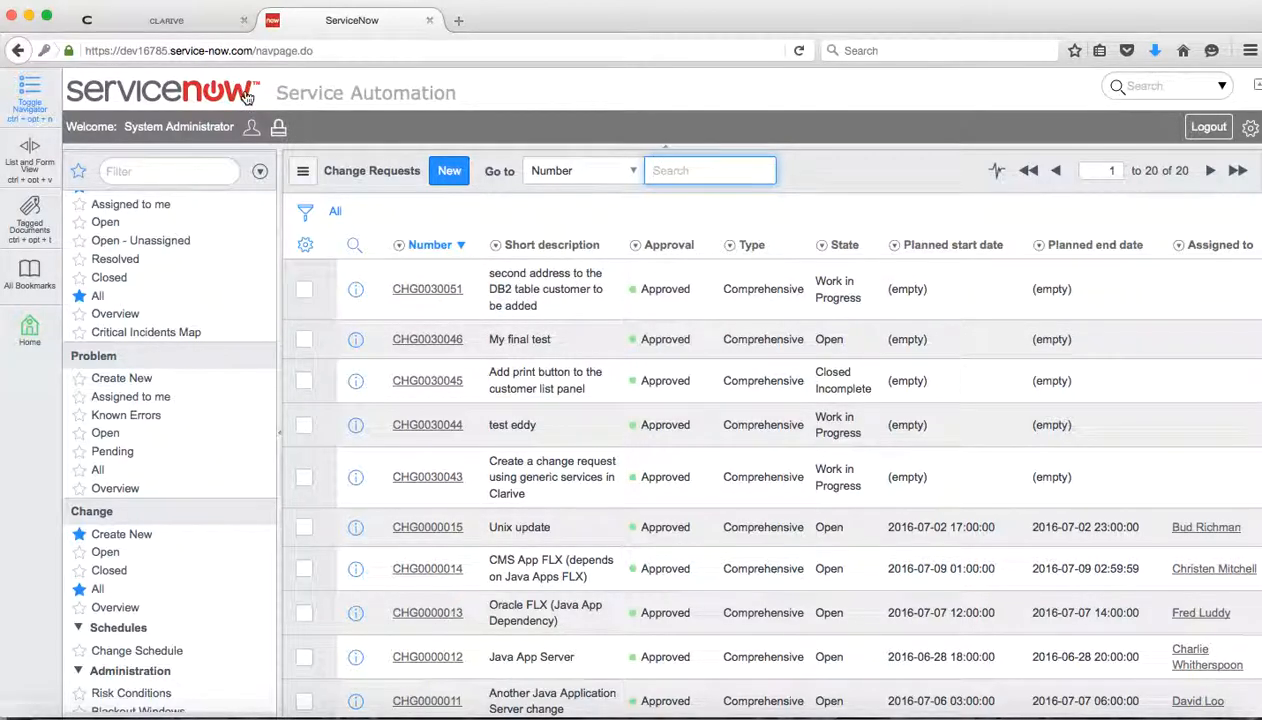
left_click(168, 20)
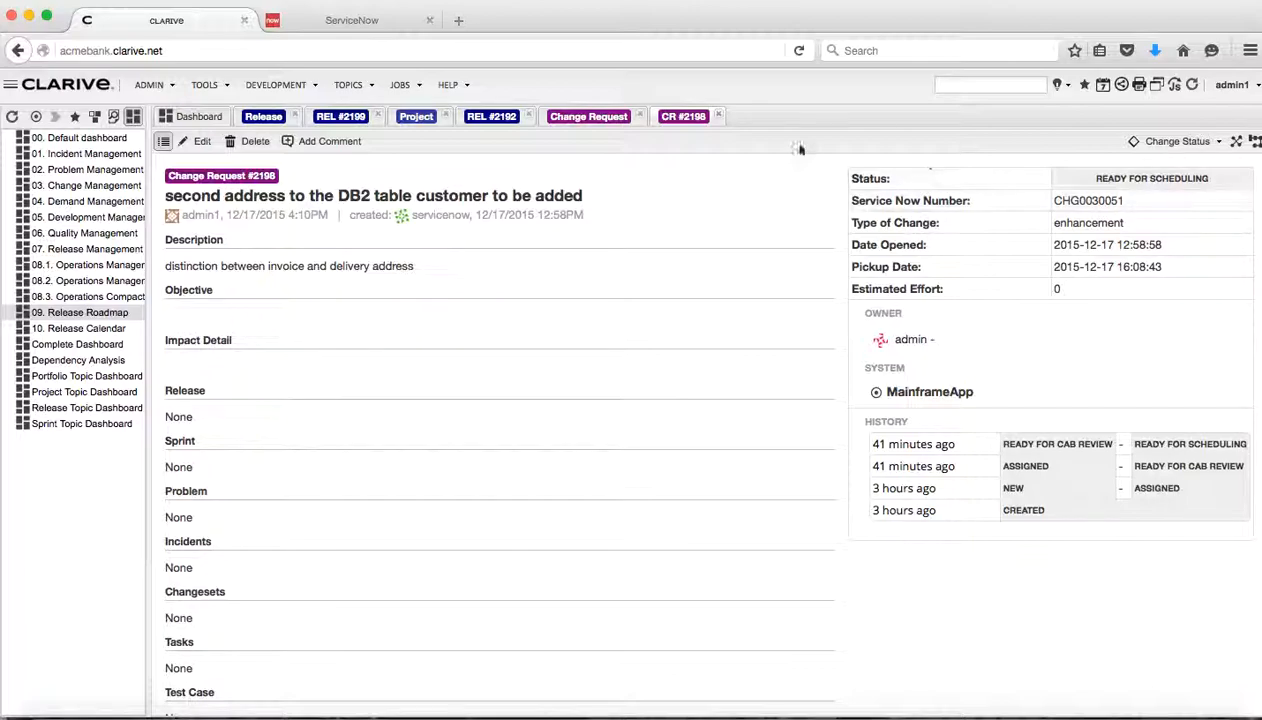
Add the due date order, second DB2 address and overdue invoices in red change requests to the June 2016 release and save it.
left_click(477, 118)
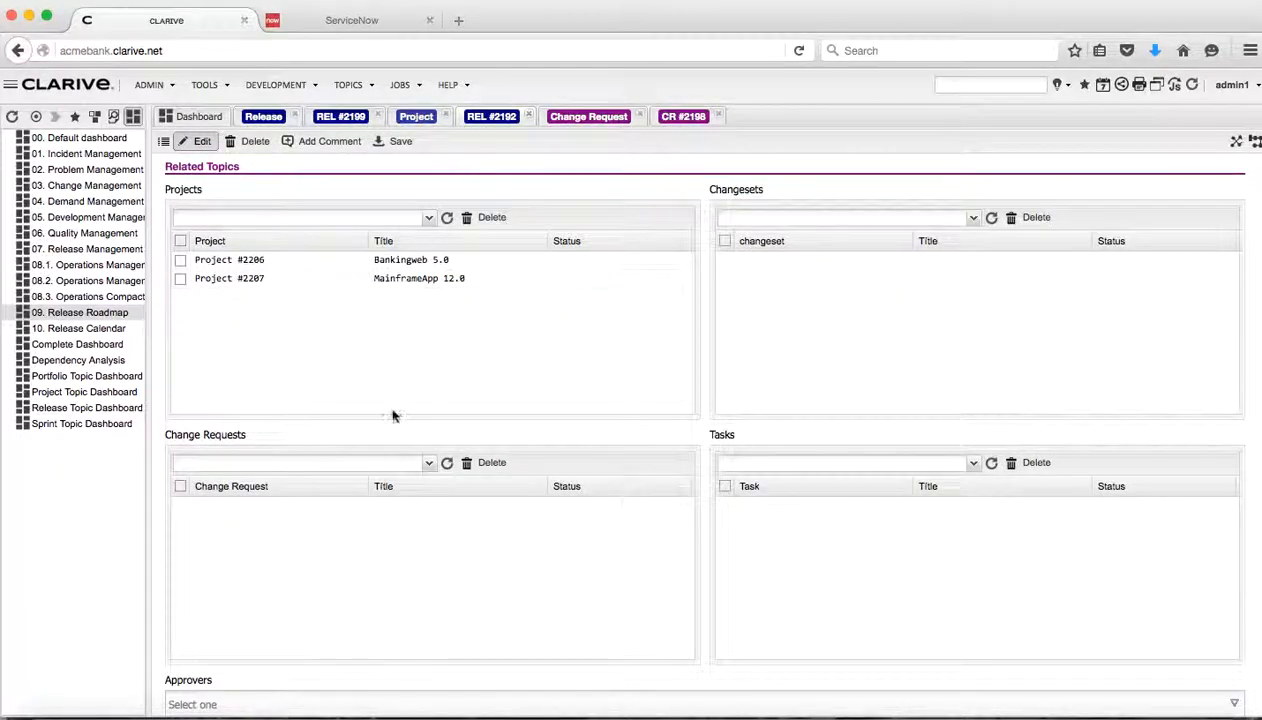
left_click(427, 466)
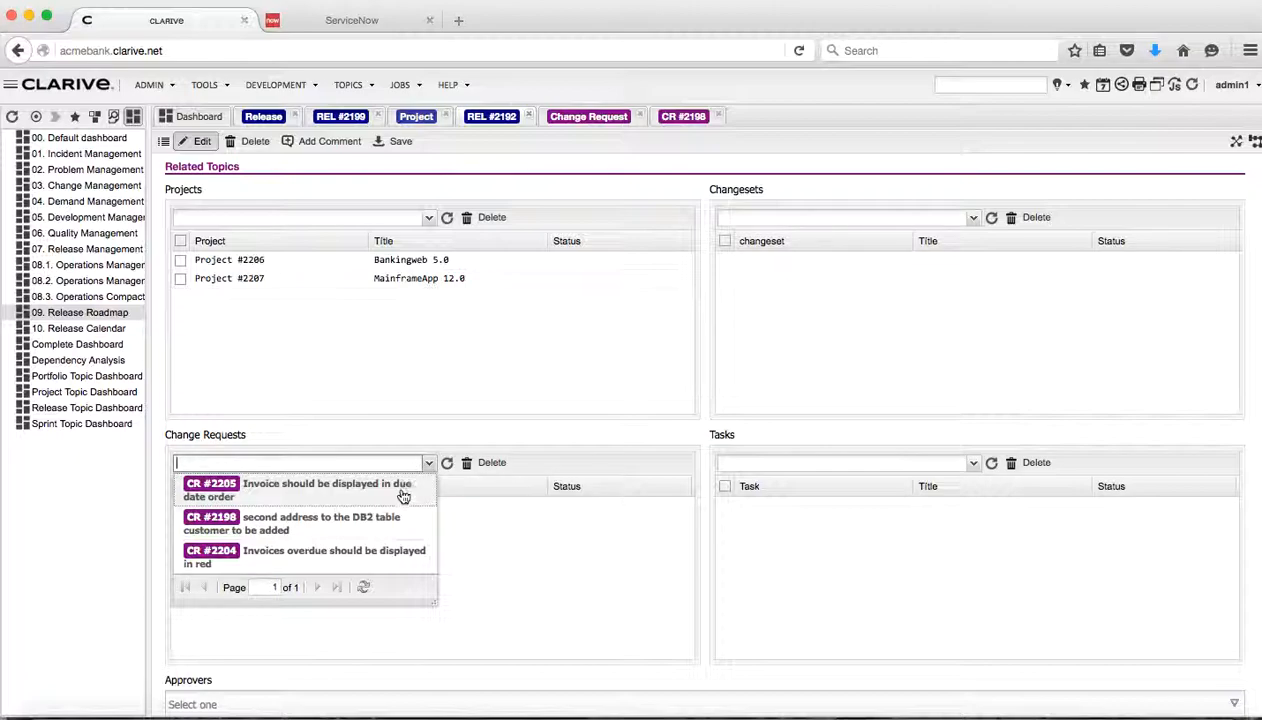
left_click(403, 494)
left_click(428, 463)
left_click(380, 515)
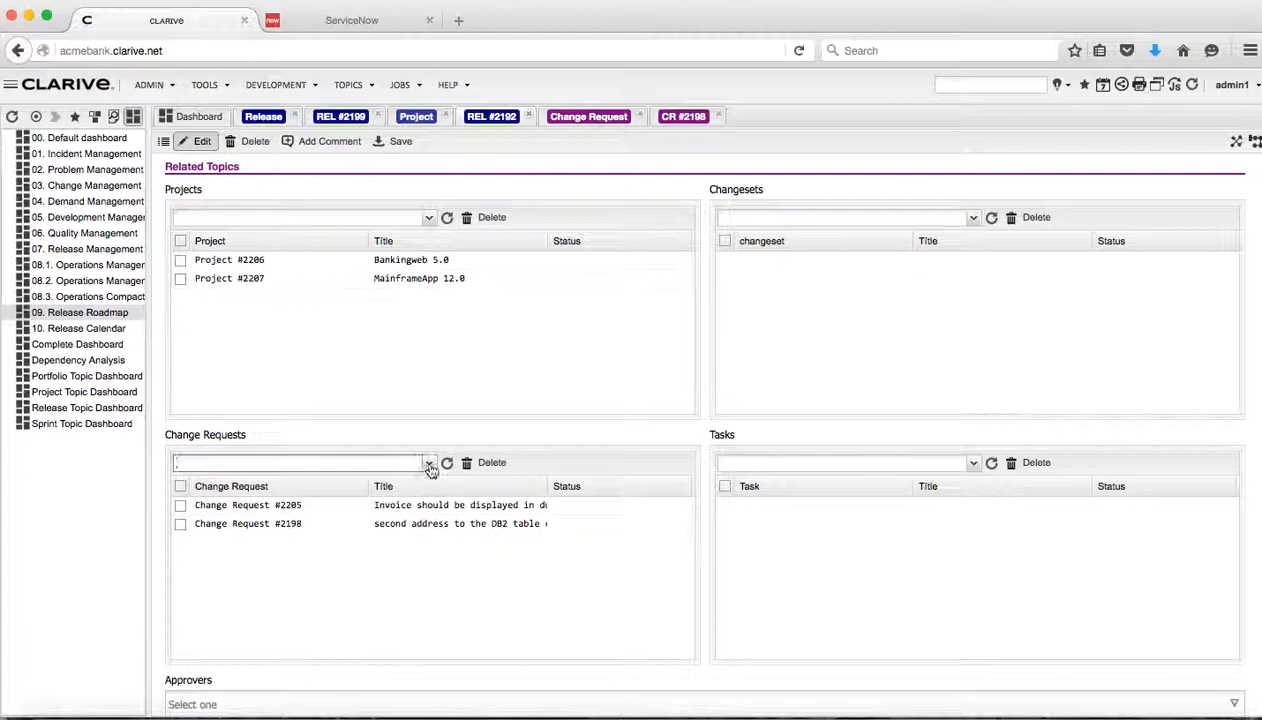
left_click(428, 463)
left_click(360, 557)
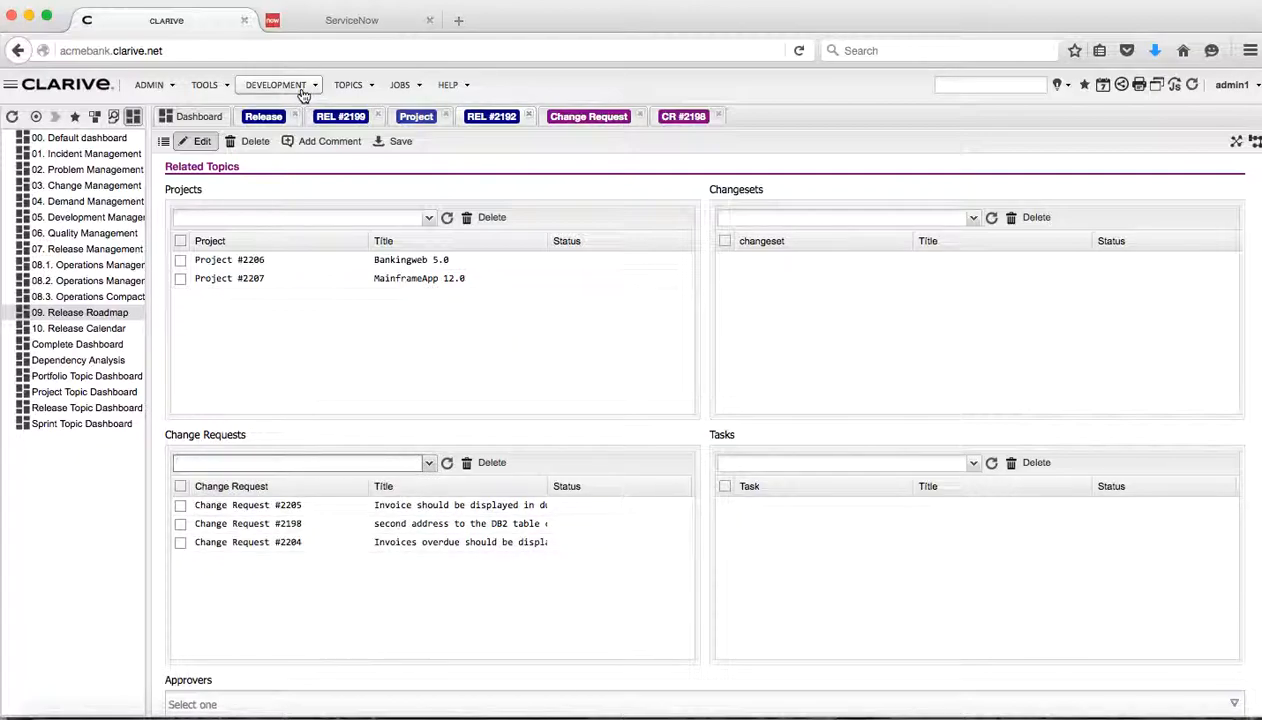
left_click(400, 141)
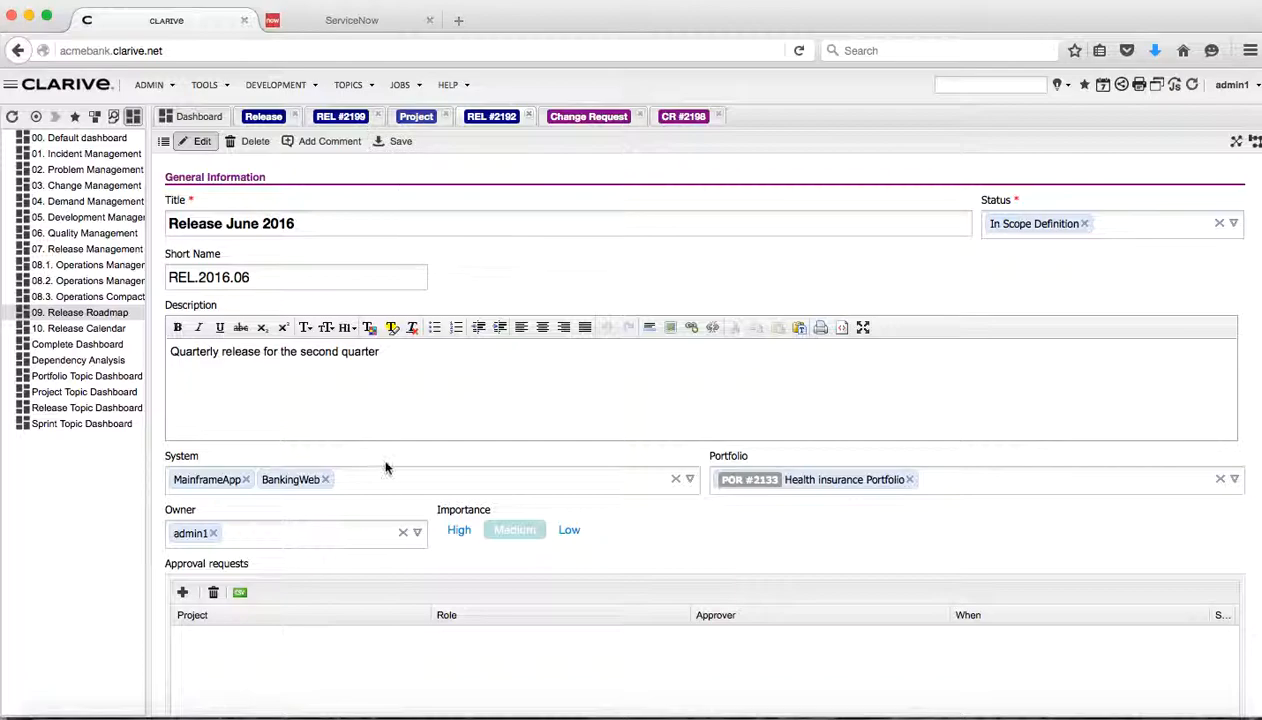
Review the saved June 2016 release in view mode, examining its portfolio, projects, change requests and status charts.
scroll(470, 627, "down", 3)
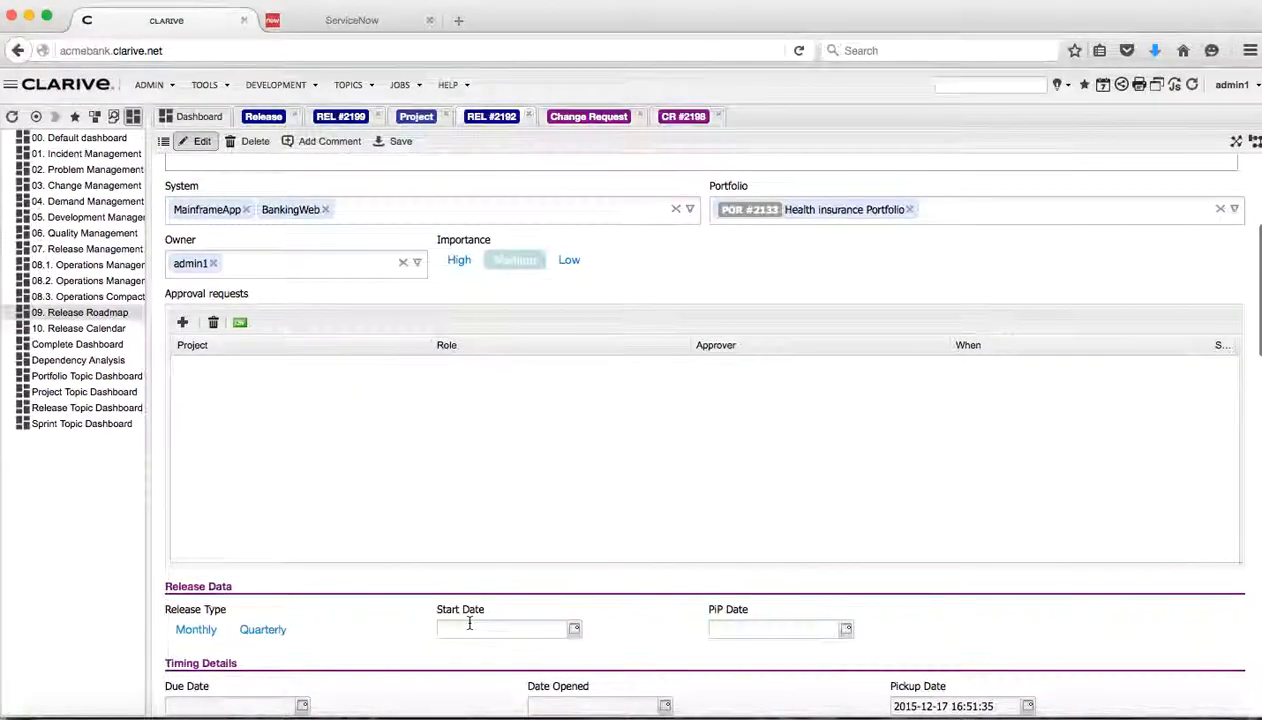
scroll(470, 627, "up", 3)
scroll(470, 627, "down", 5)
scroll(470, 631, "down", 1)
scroll(470, 631, "up", 5)
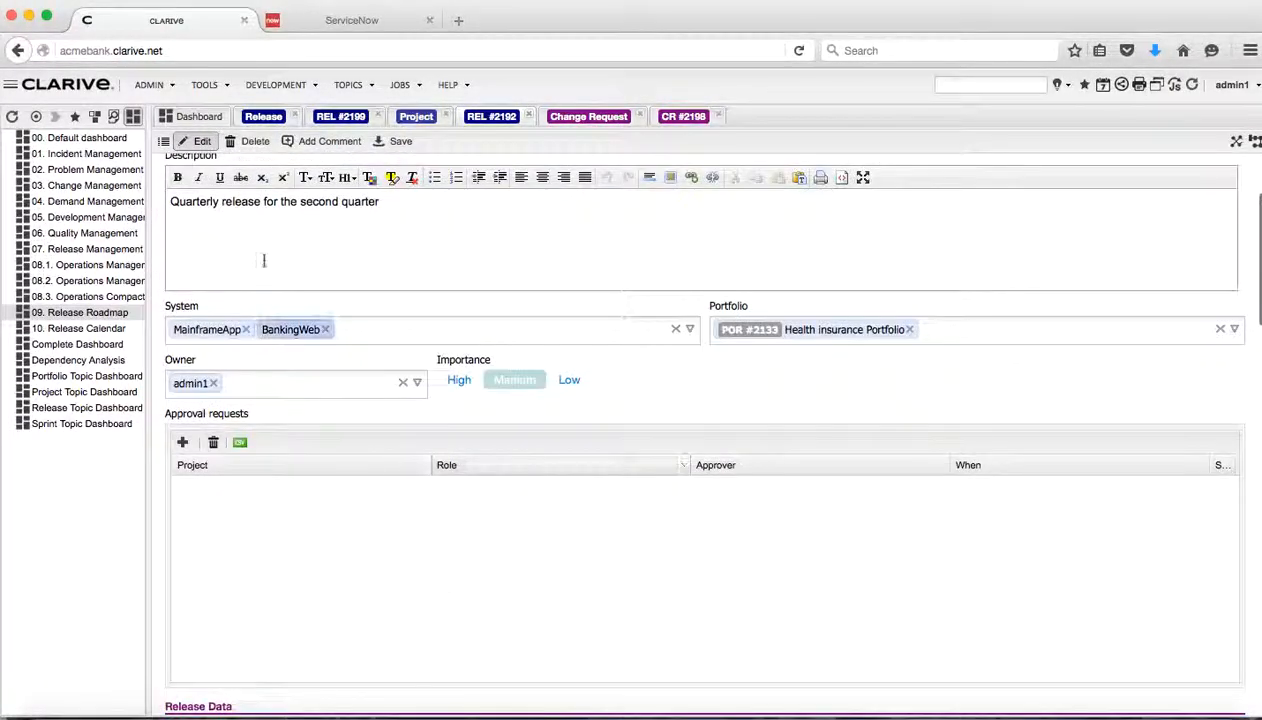
left_click(164, 142)
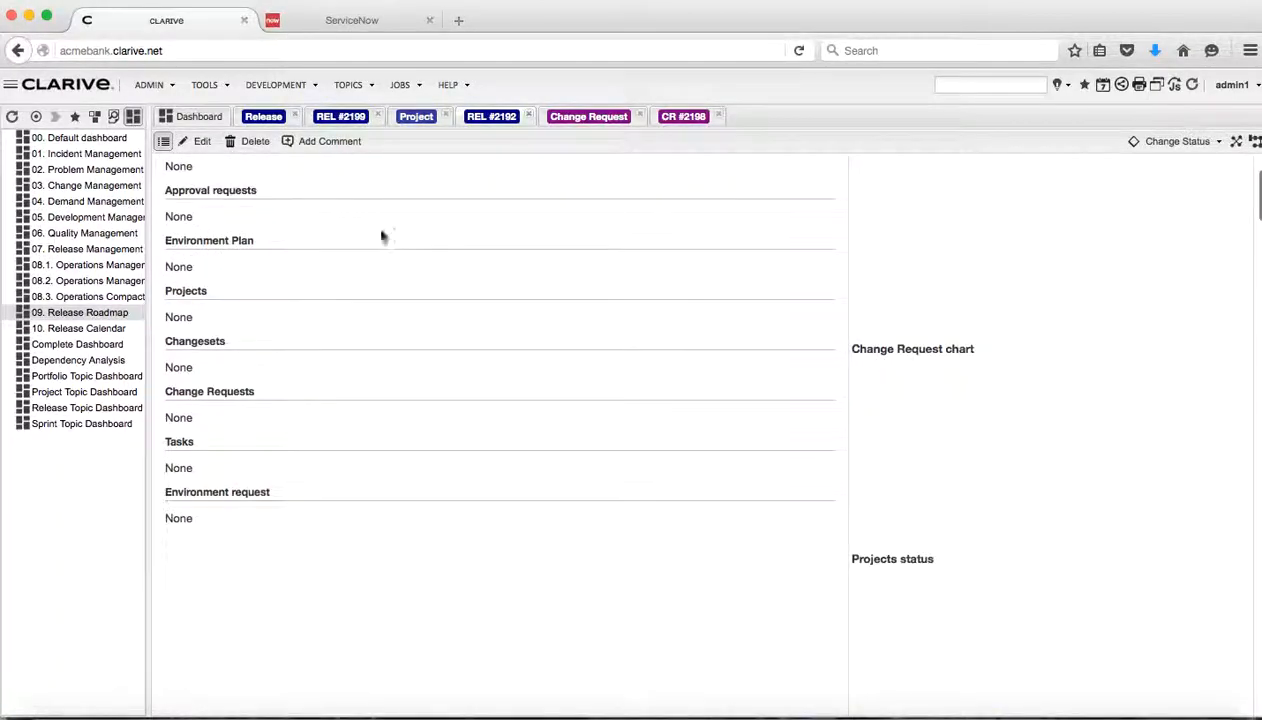
scroll(411, 284, "up", 5)
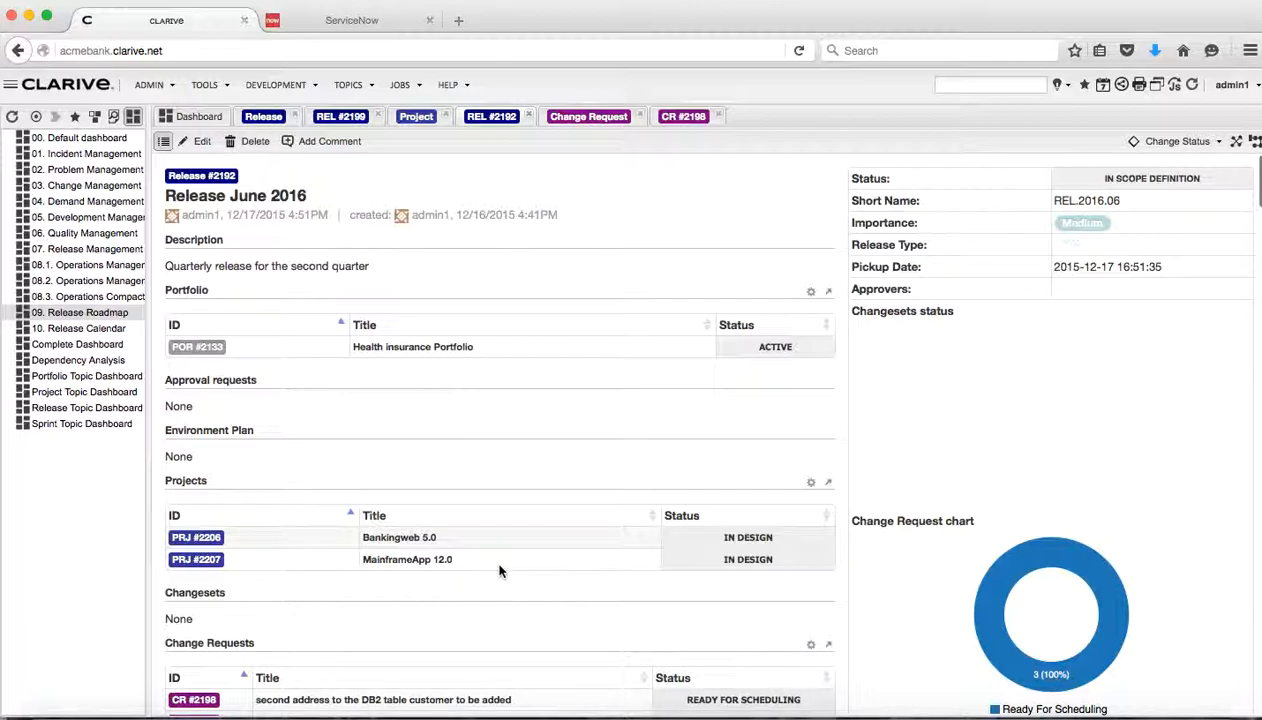
scroll(482, 598, "down", 3)
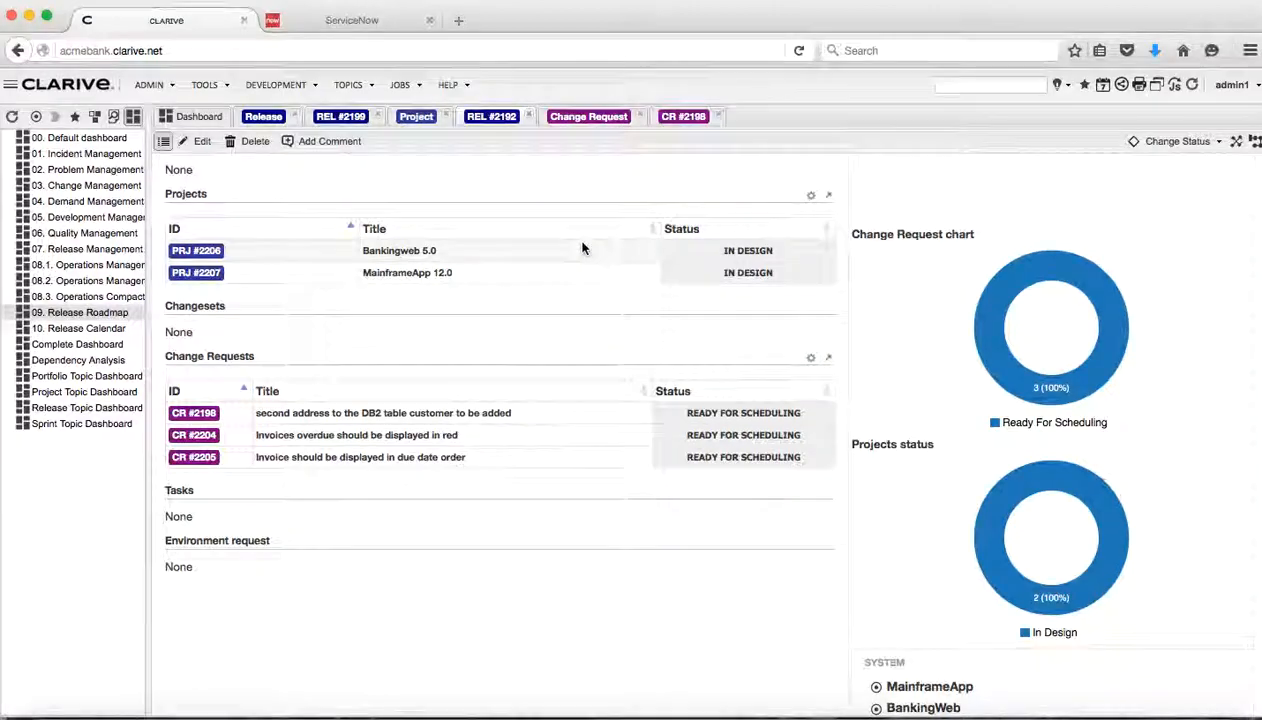
scroll(583, 248, "up", 5)
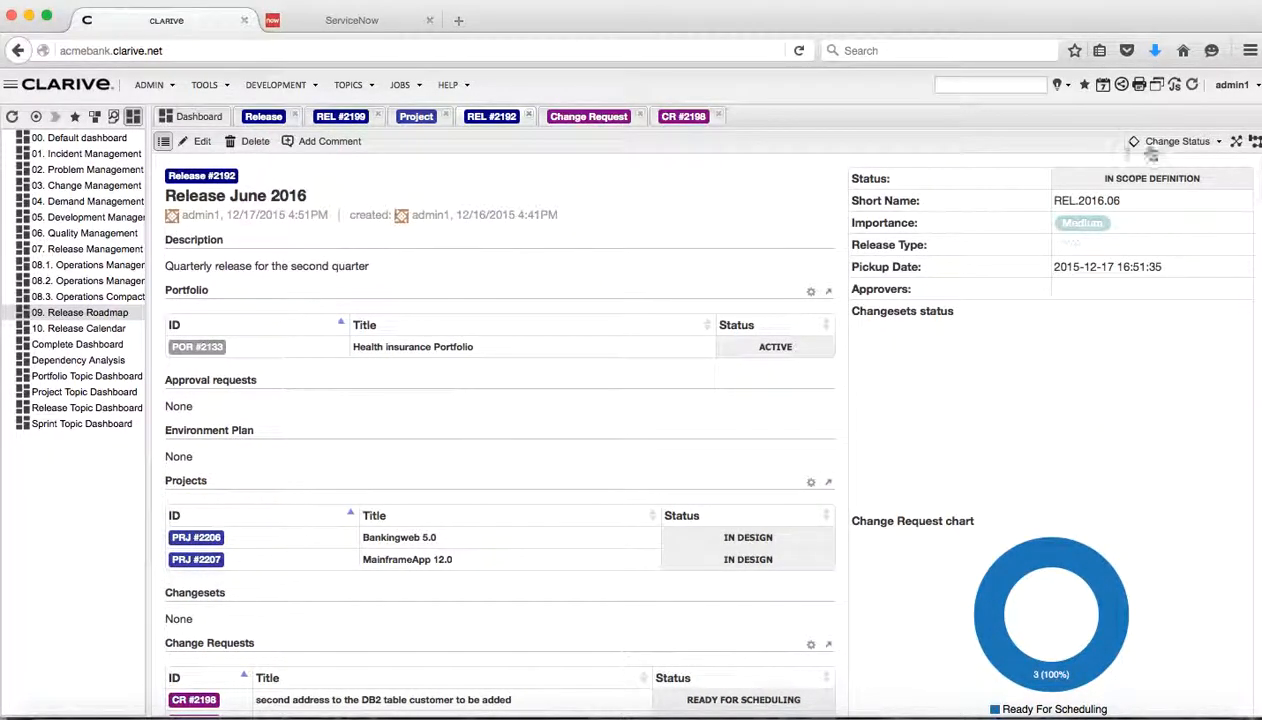
Change the June 2016 release's status to Ready For Scheduling, and open the March 2016 Release.
left_click(1218, 141)
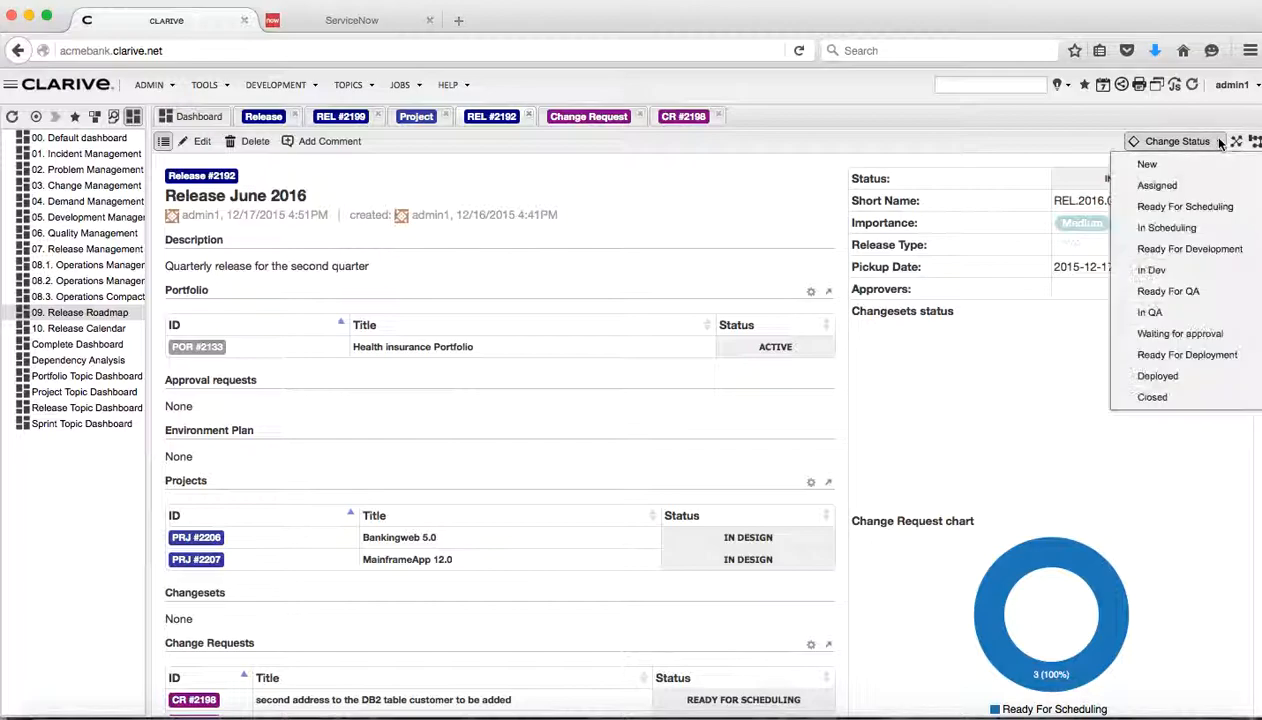
left_click(1176, 206)
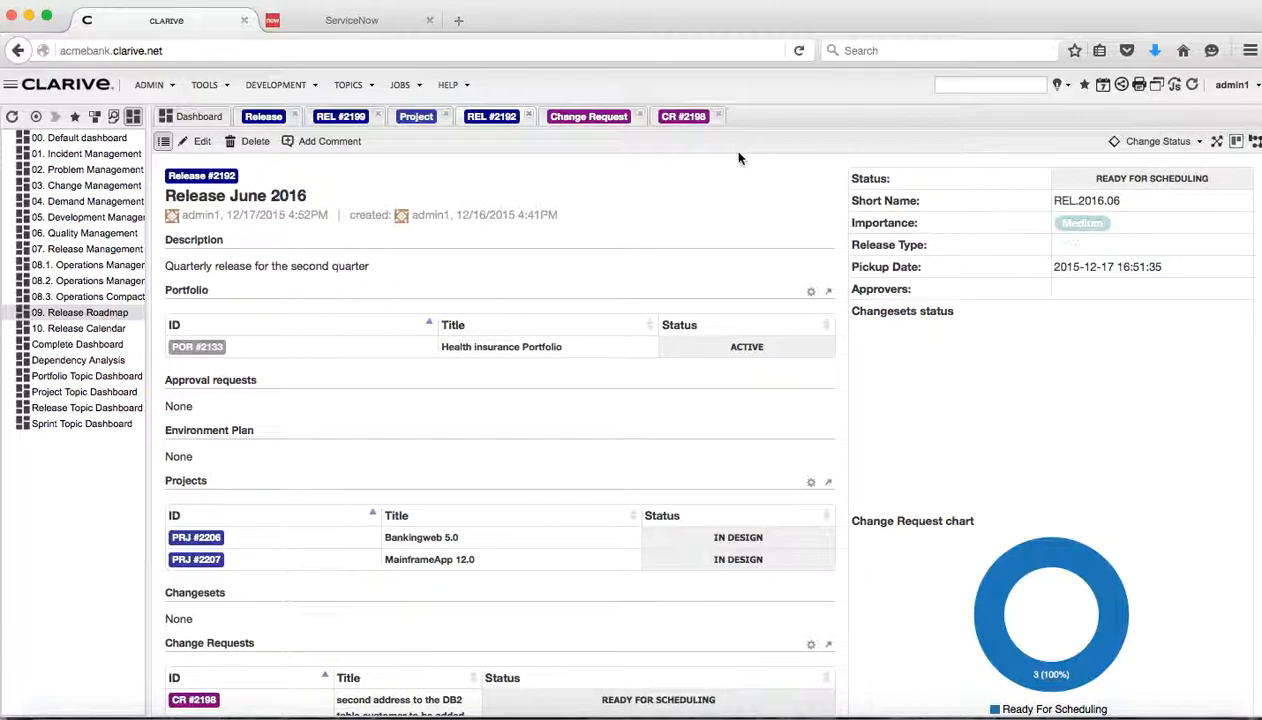
left_click(341, 117)
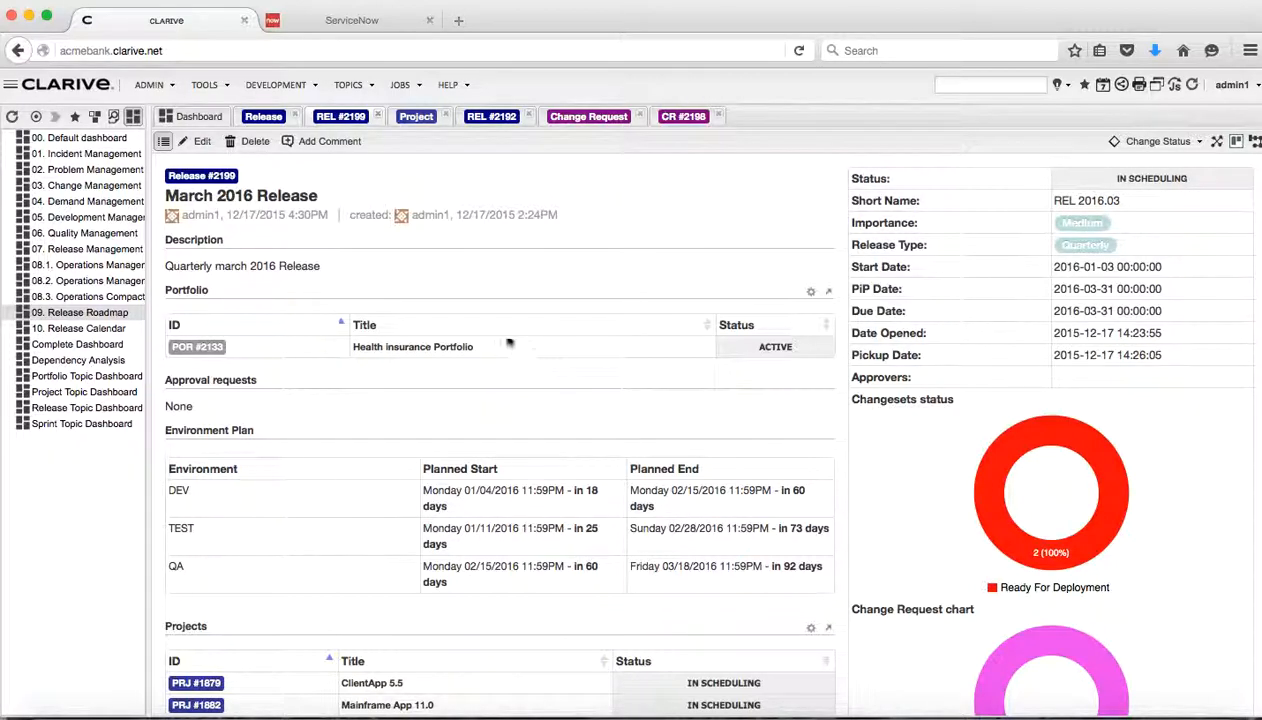
Review the March 2016 Release's environment plan, projects, change requests and environment requests.
scroll(522, 366, "down", 3)
scroll(522, 366, "down", 3)
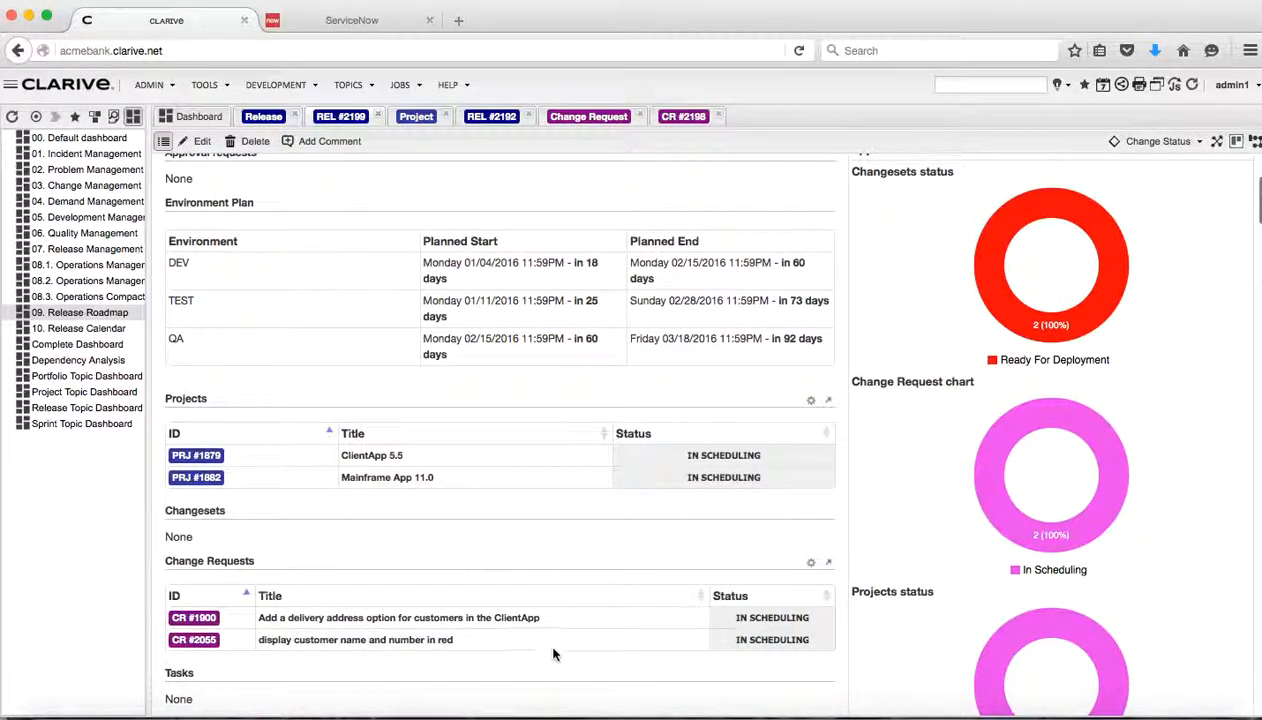
scroll(580, 620, "down", 4)
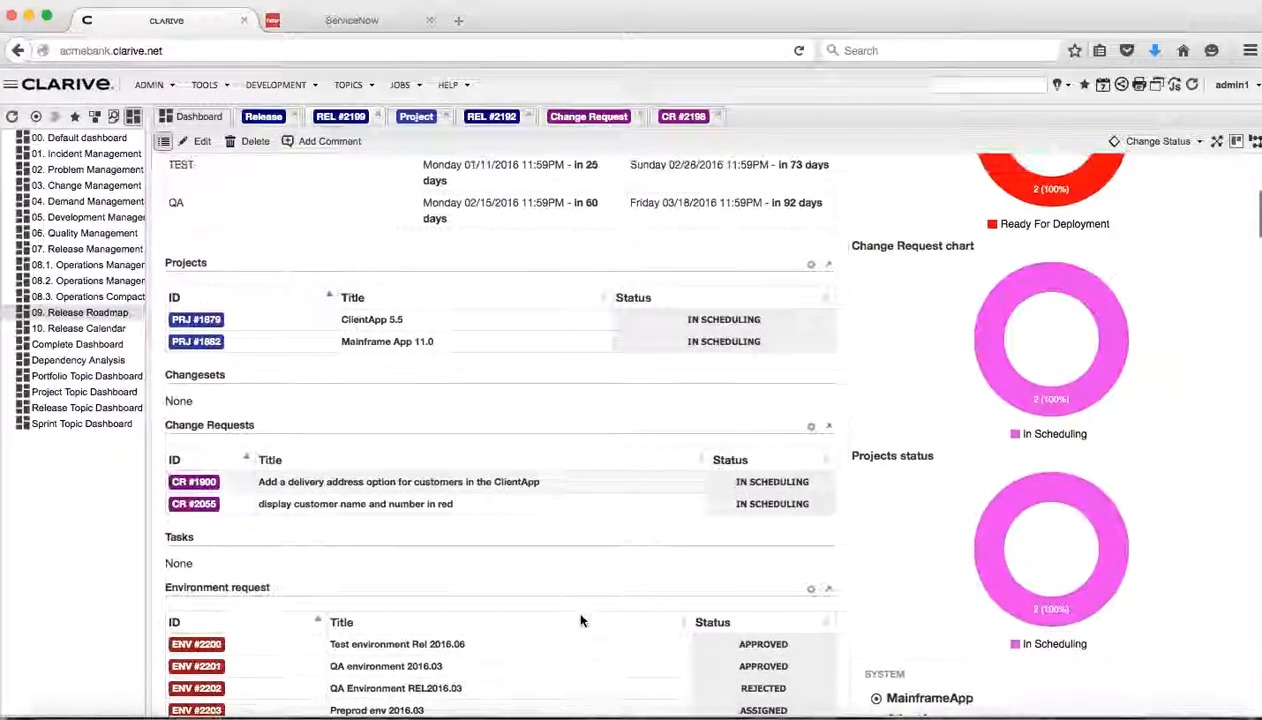
scroll(580, 620, "up", 8)
scroll(580, 620, "up", 1)
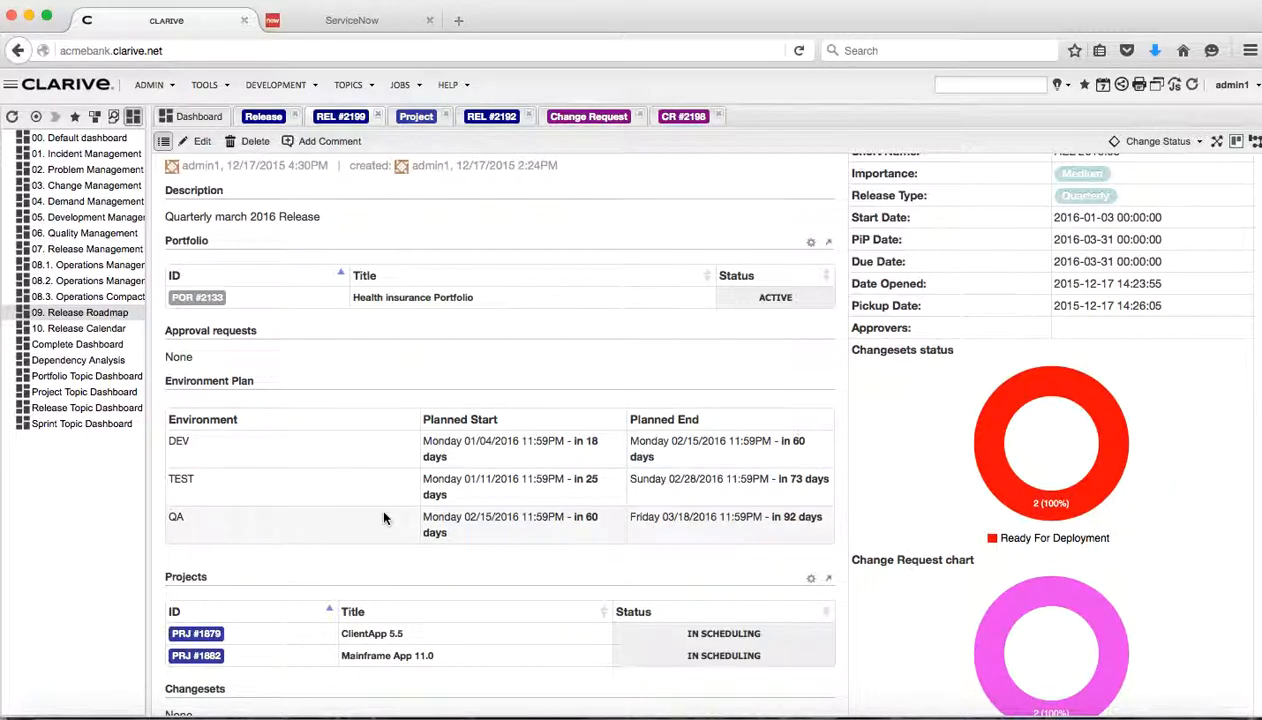
scroll(387, 527, "down", 1)
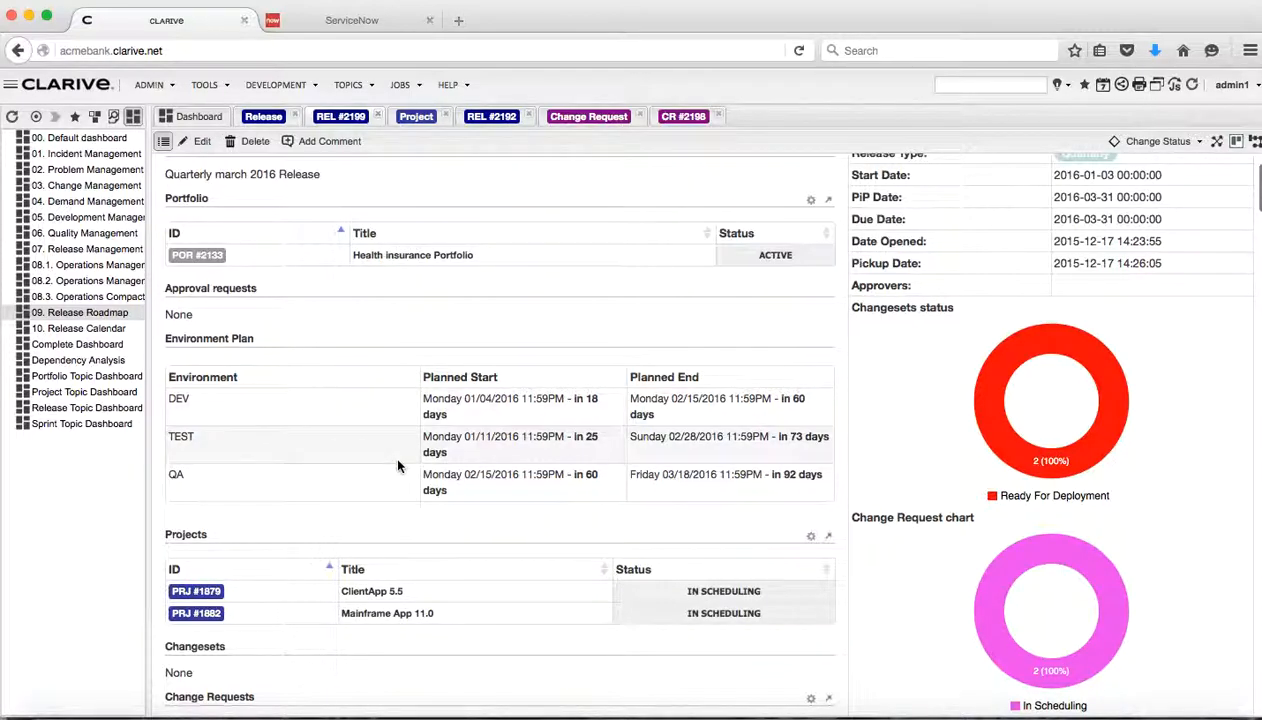
right_click(509, 325)
left_click(443, 323)
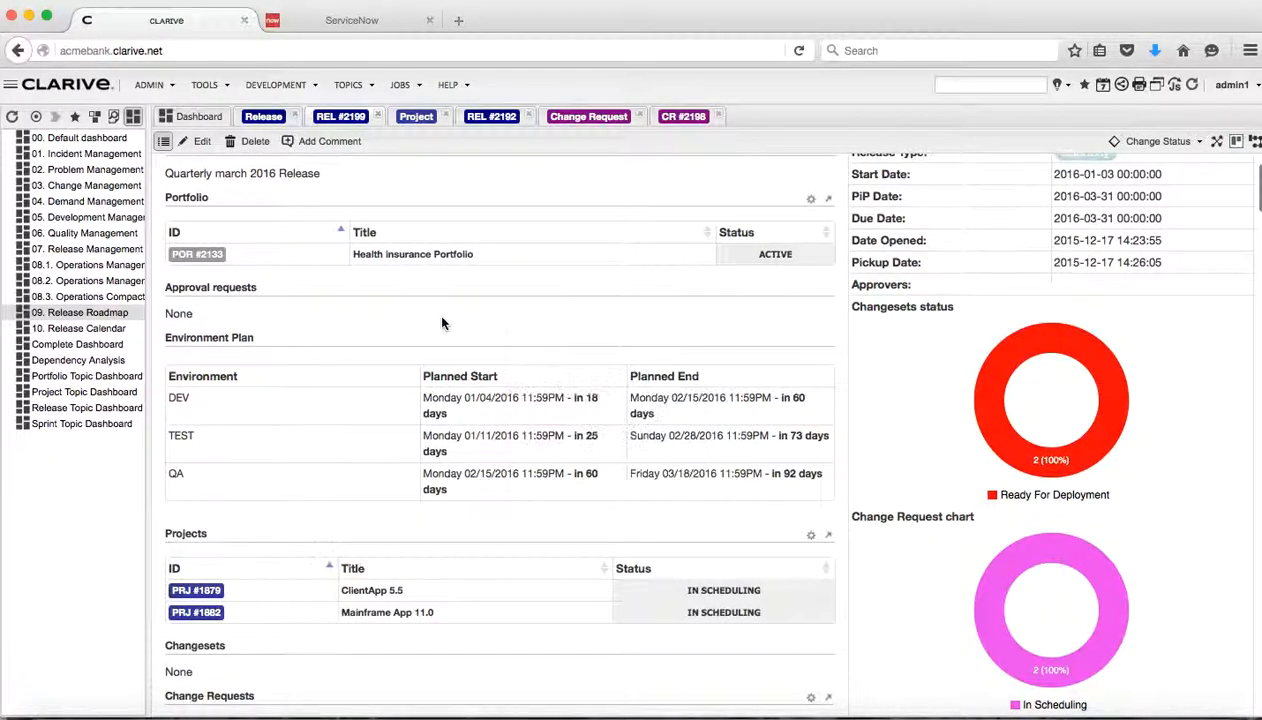
scroll(497, 405, "down", 5)
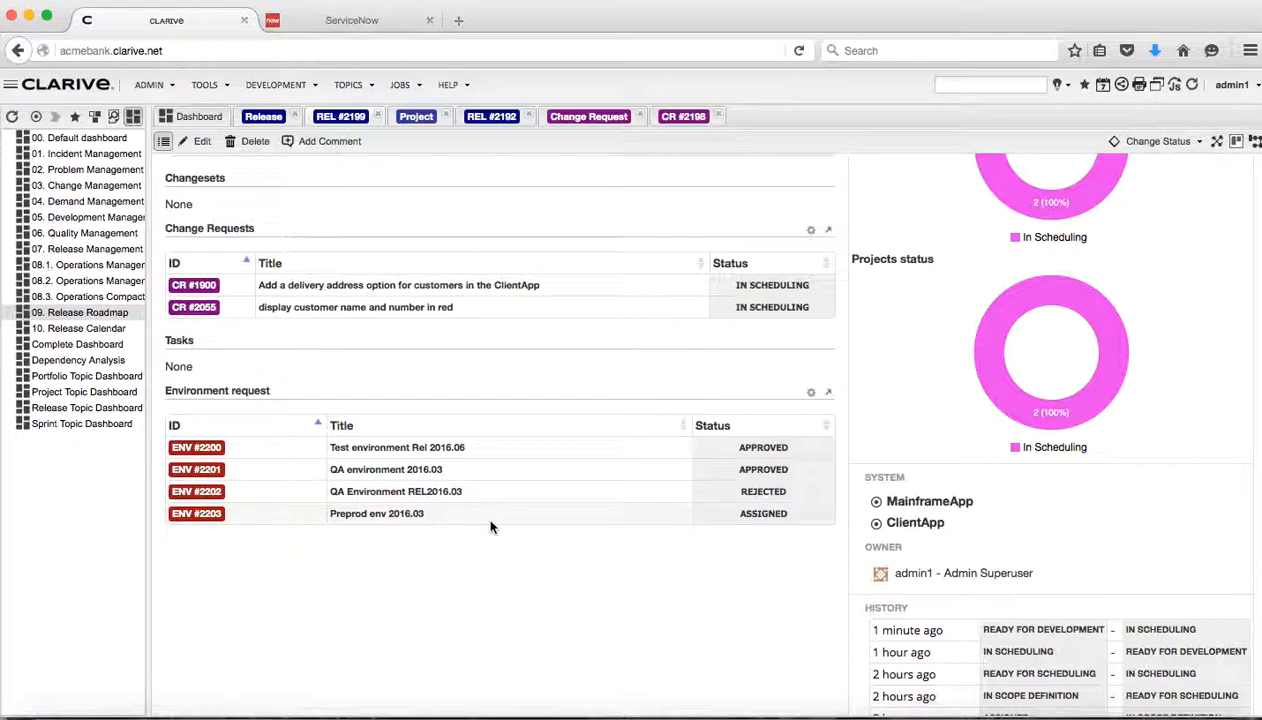
Open the Preprod env 2016.03 environment request and change its status to Approved.
left_click(205, 514)
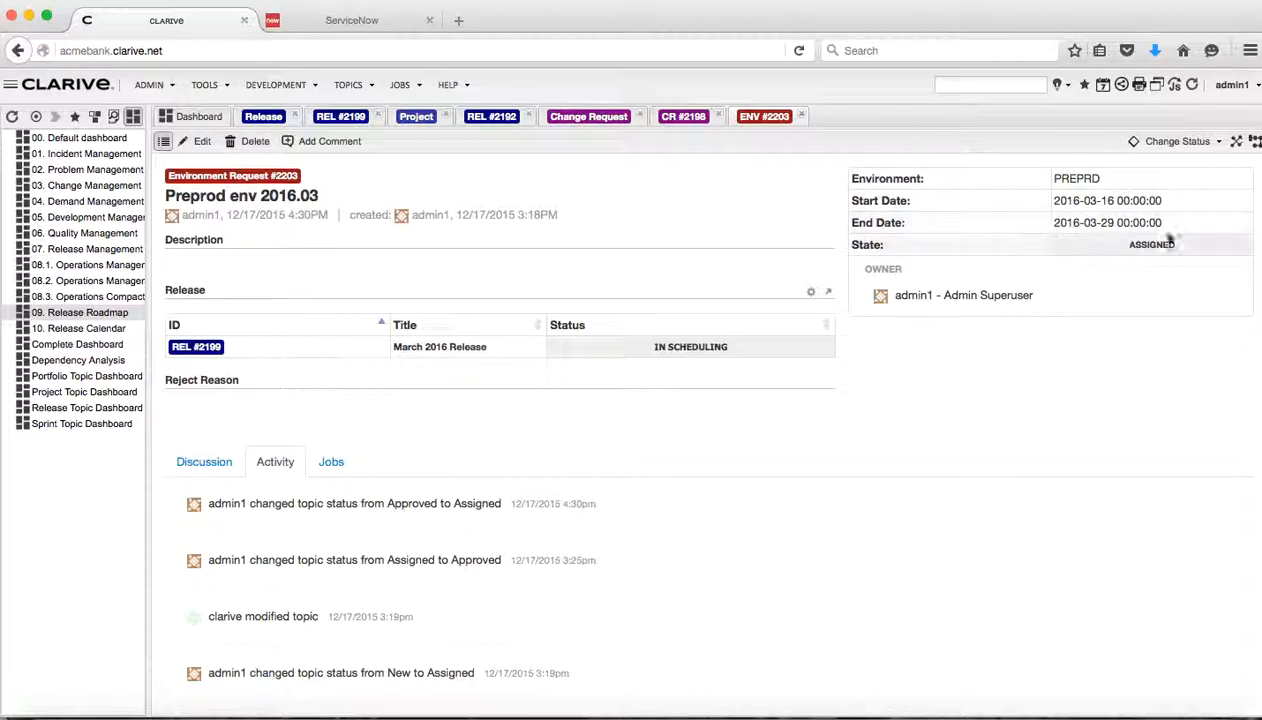
left_click(1218, 143)
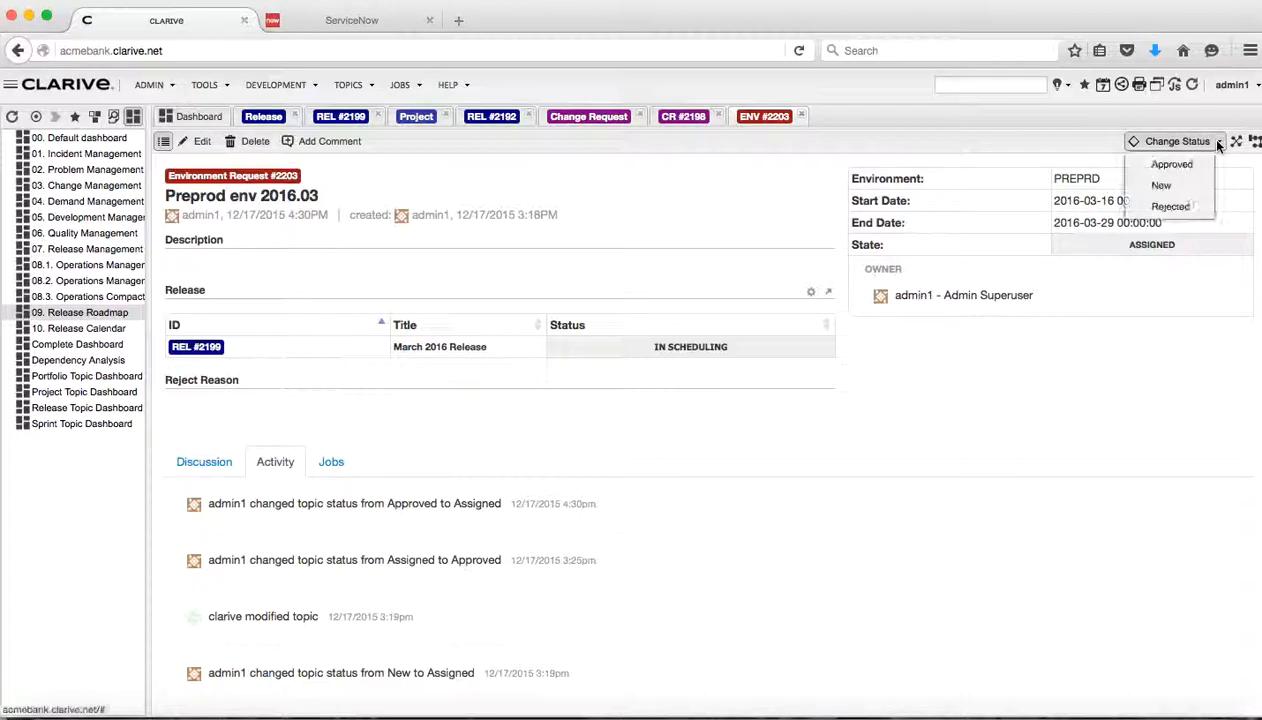
left_click(1168, 165)
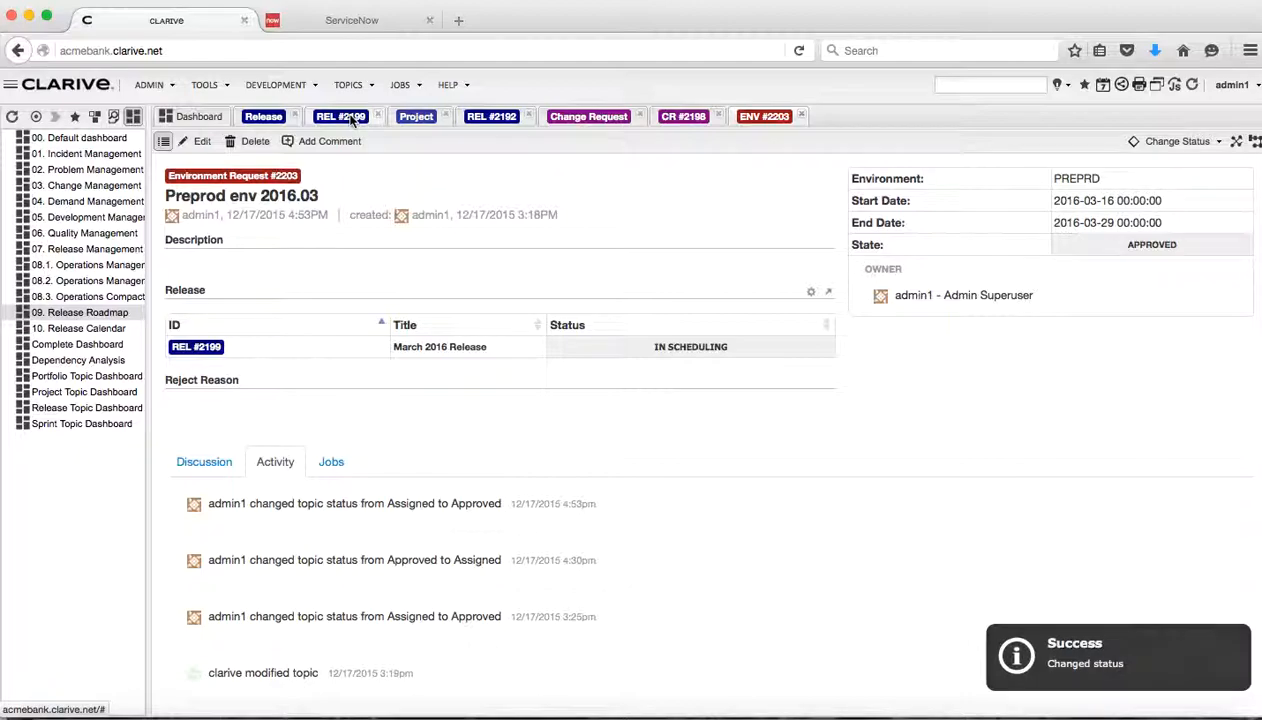
Return to the March 2016 Release, refresh it and check the planned dates in its environment plan.
left_click(350, 118)
scroll(757, 202, "up", 6)
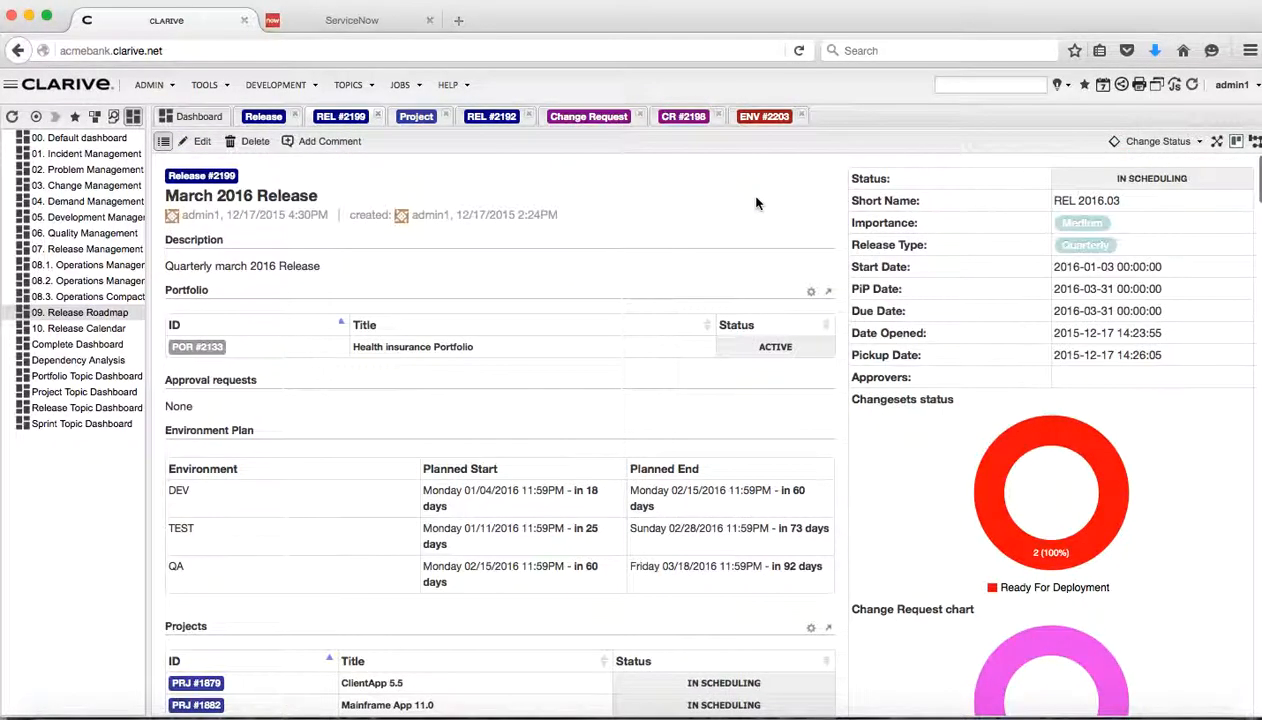
left_click(1194, 86)
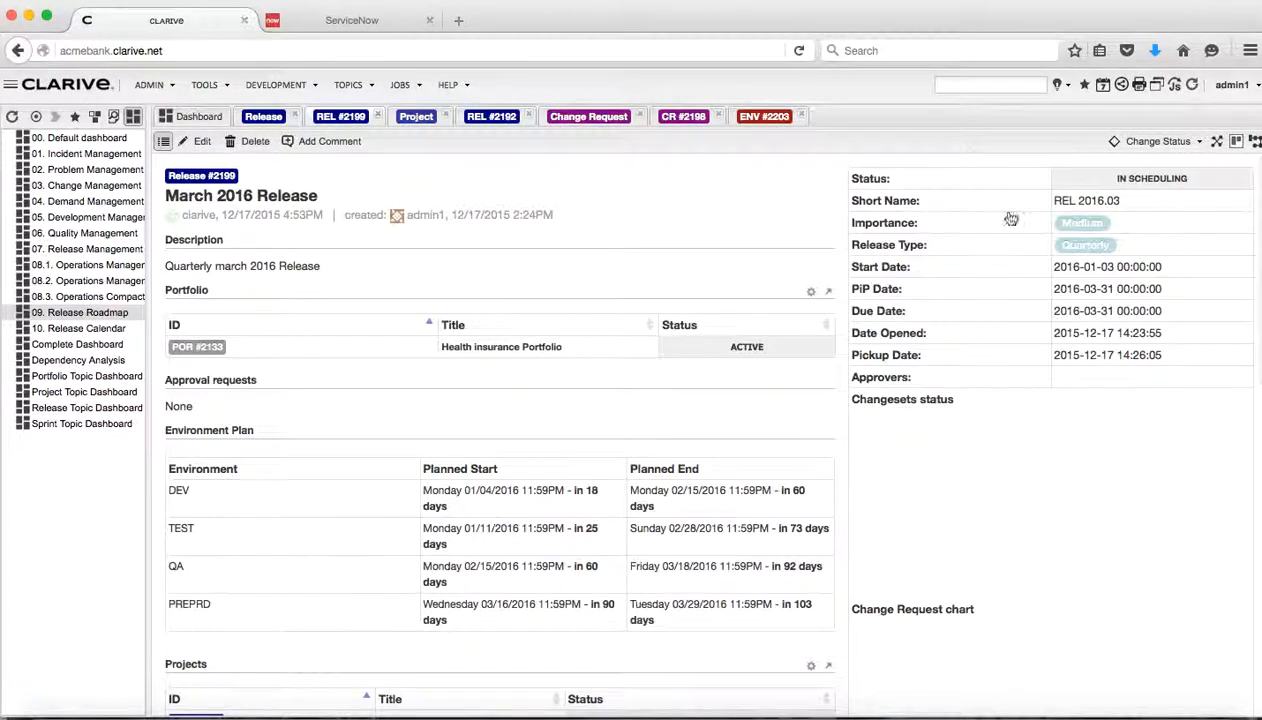
scroll(447, 625, "down", 3)
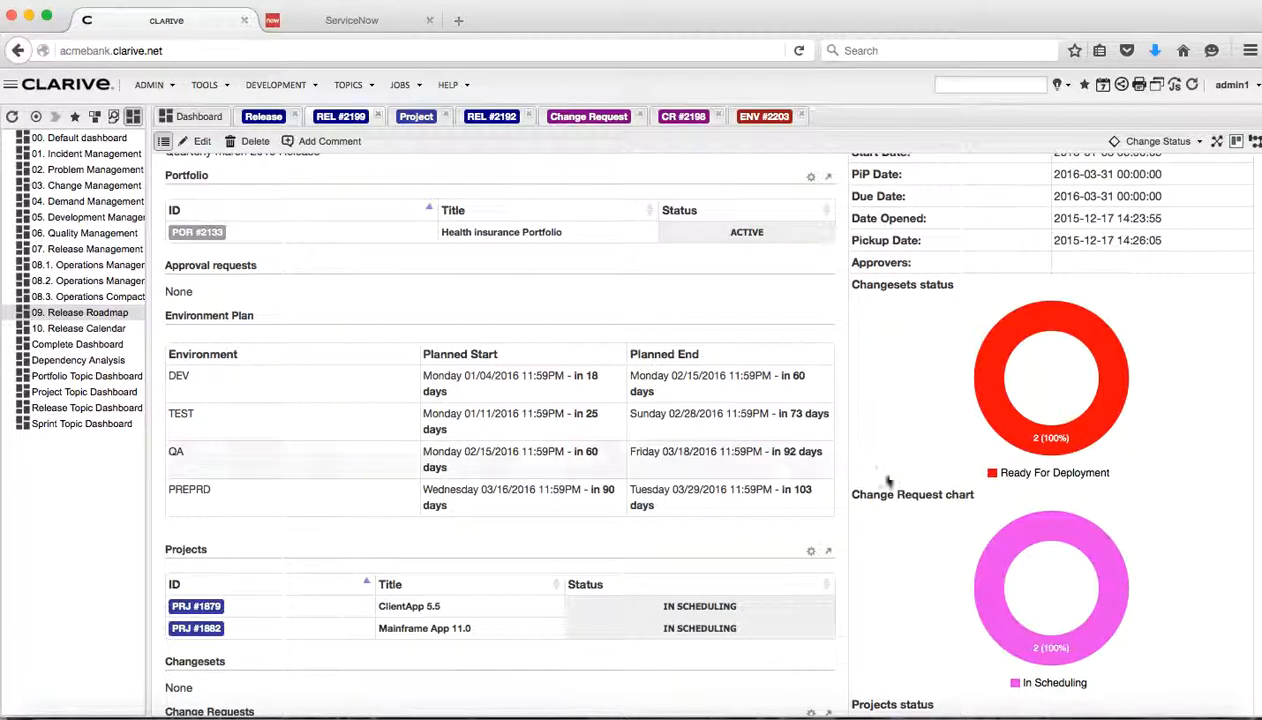
Examine the March 2016 Release's system dependency graph, performance charts and weekly environment calendar.
scroll(1256, 423, "down", 15)
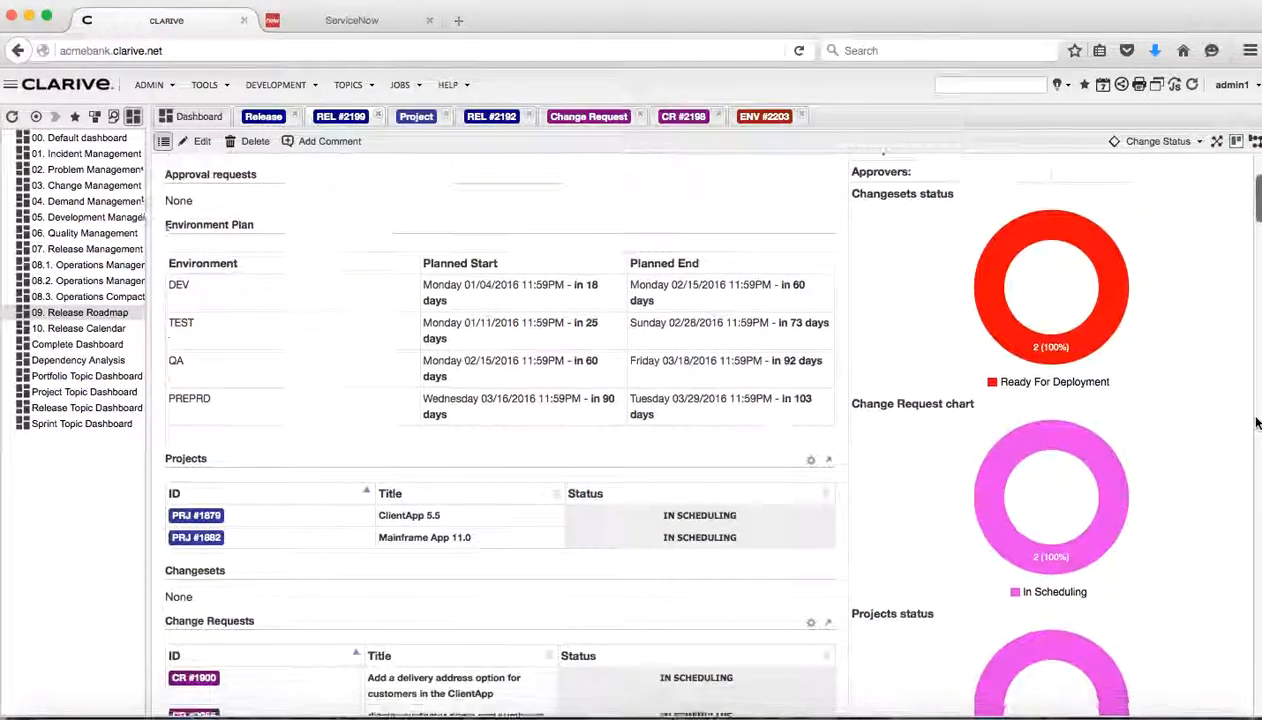
scroll(1256, 423, "down", 15)
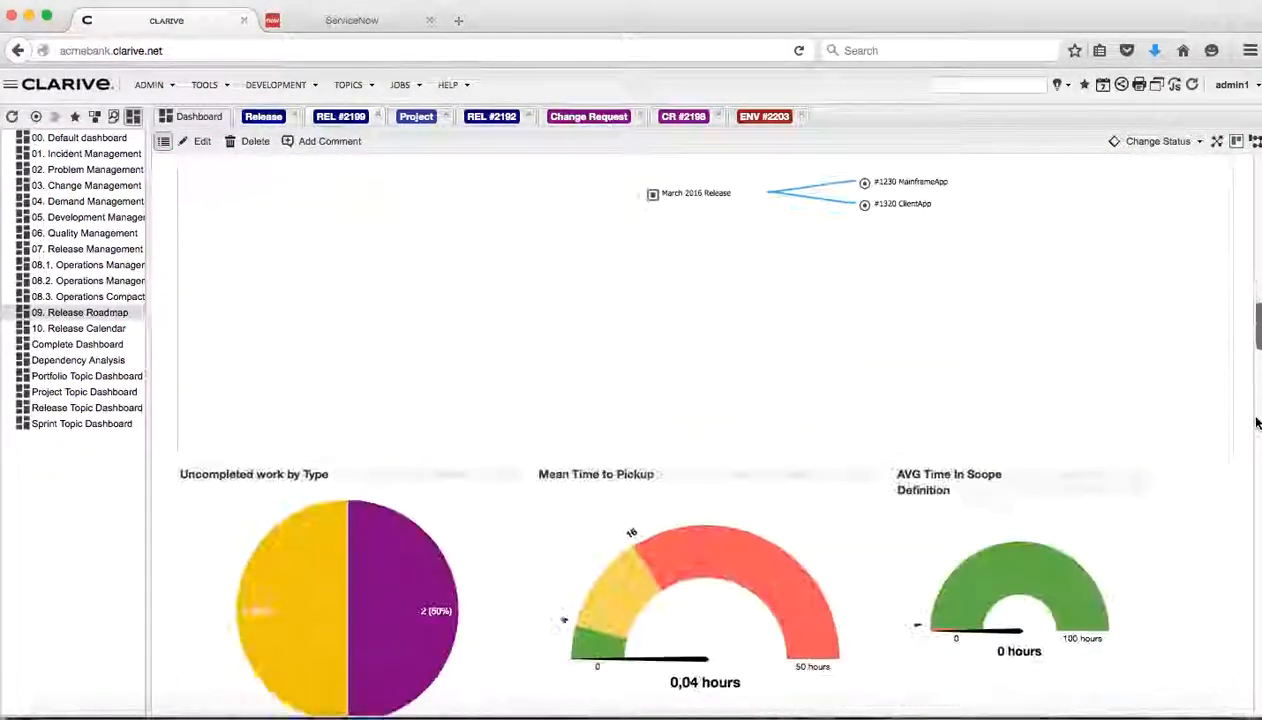
scroll(1256, 423, "down", 15)
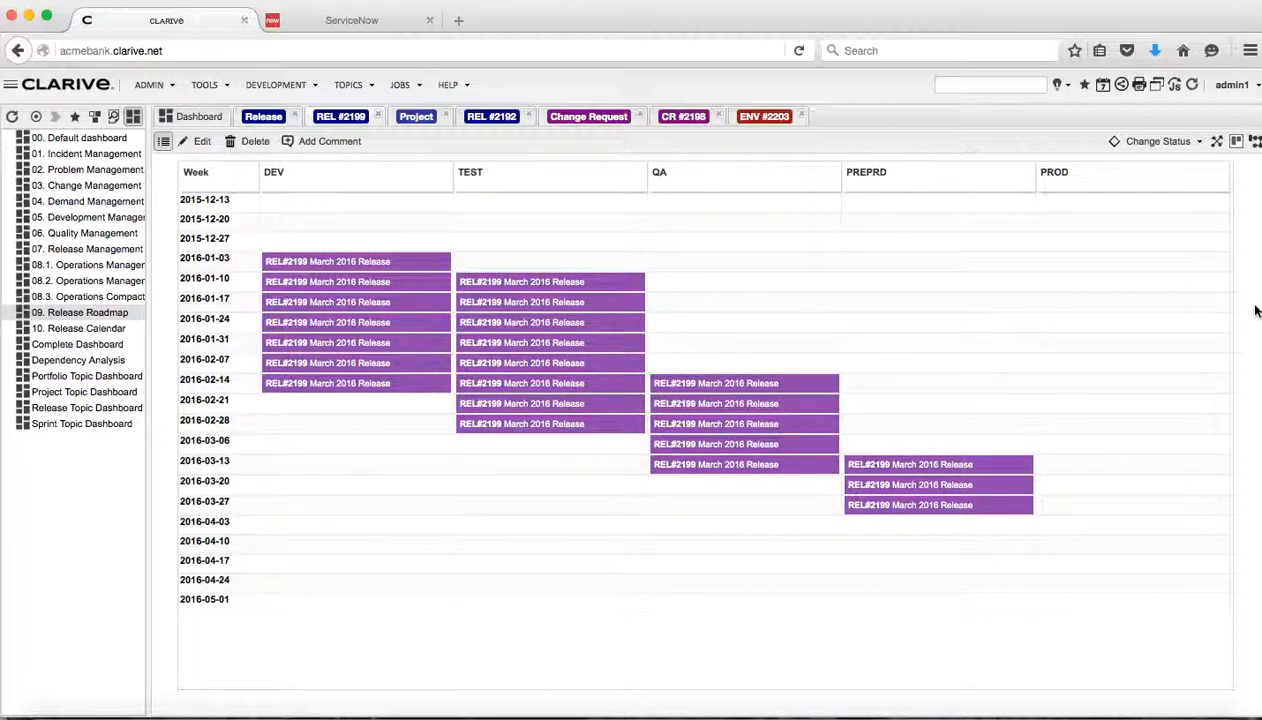
scroll(1255, 279, "up", 20)
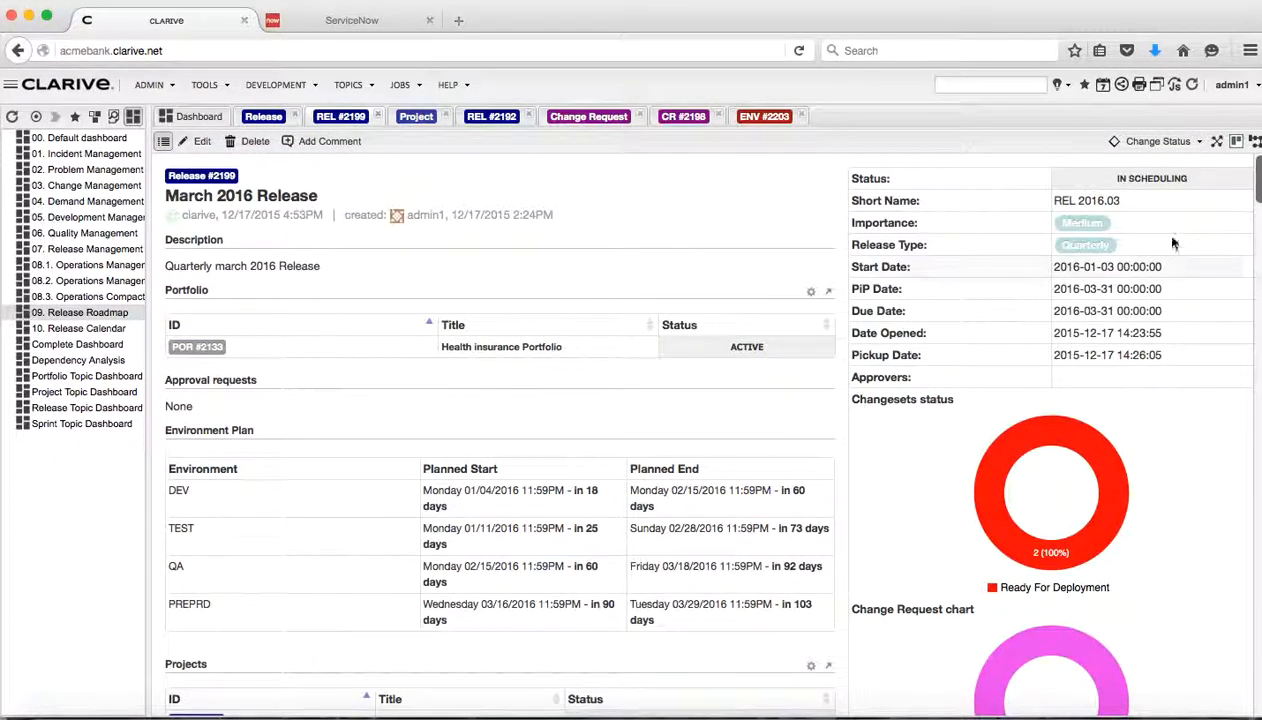
Change the March 2016 Release's status to Ready For Development and check the statuses of its projects and change requests.
left_click(1200, 142)
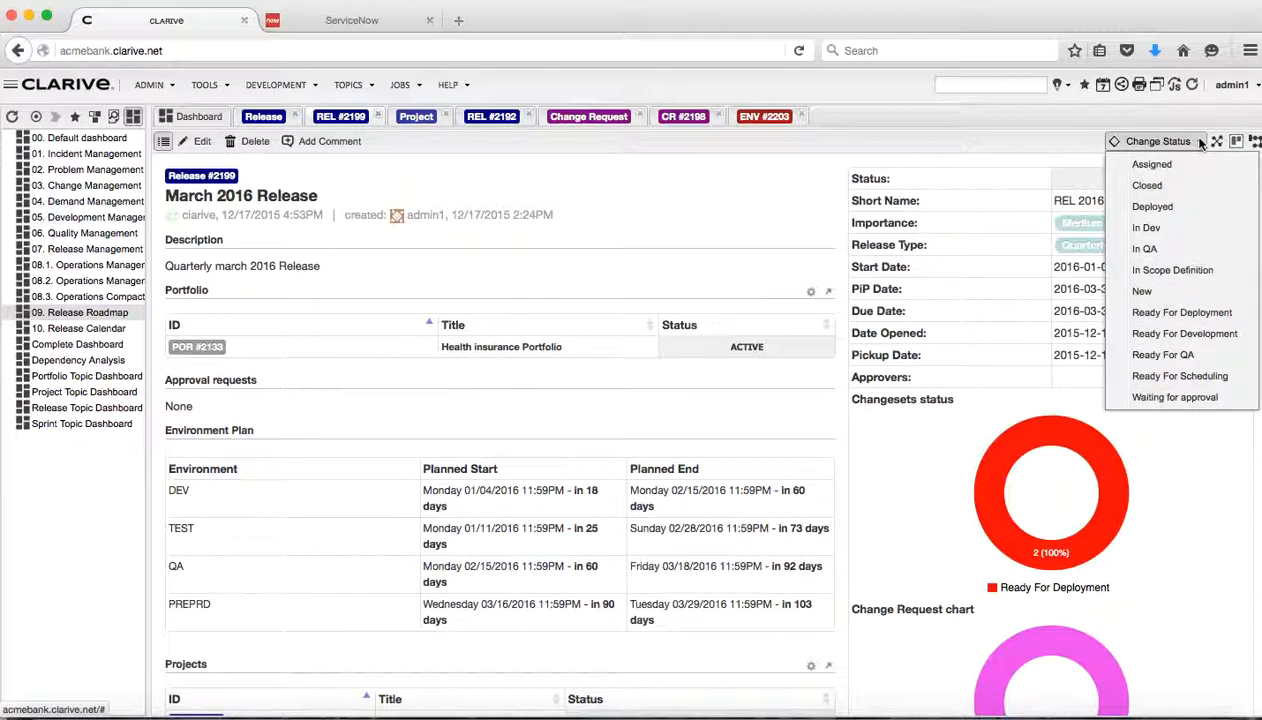
left_click(1163, 341)
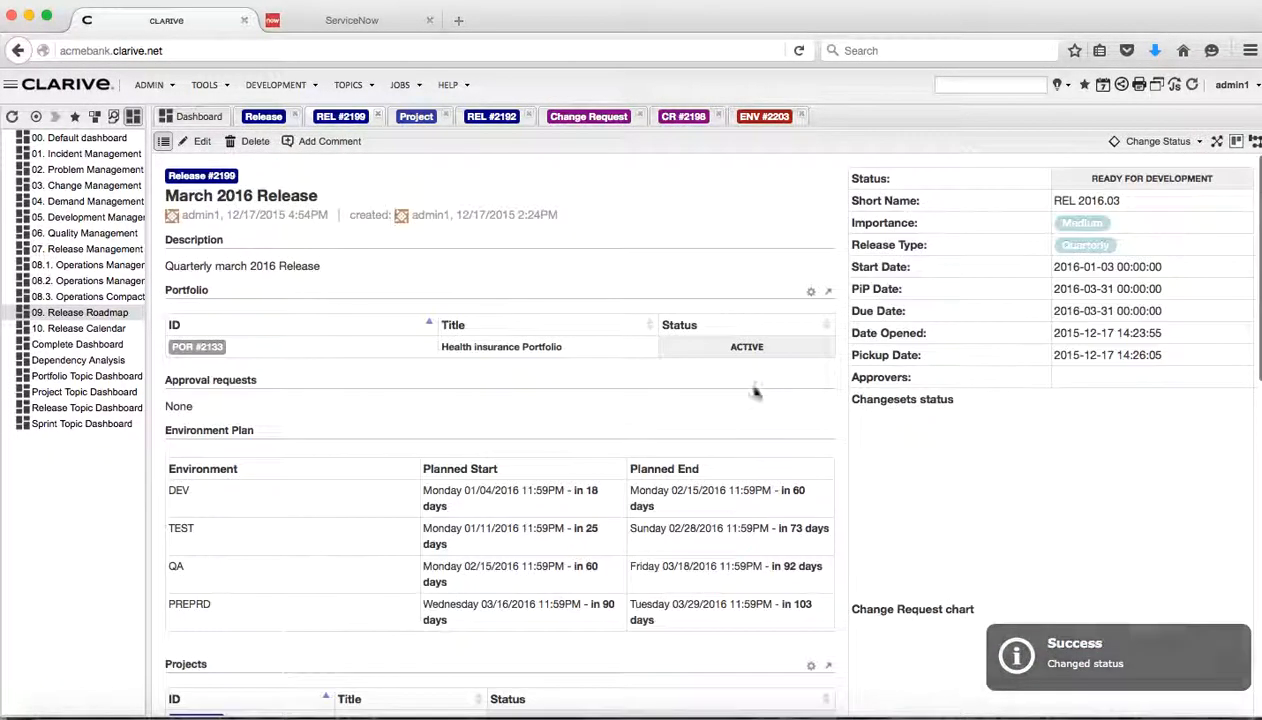
scroll(737, 471, "down", 8)
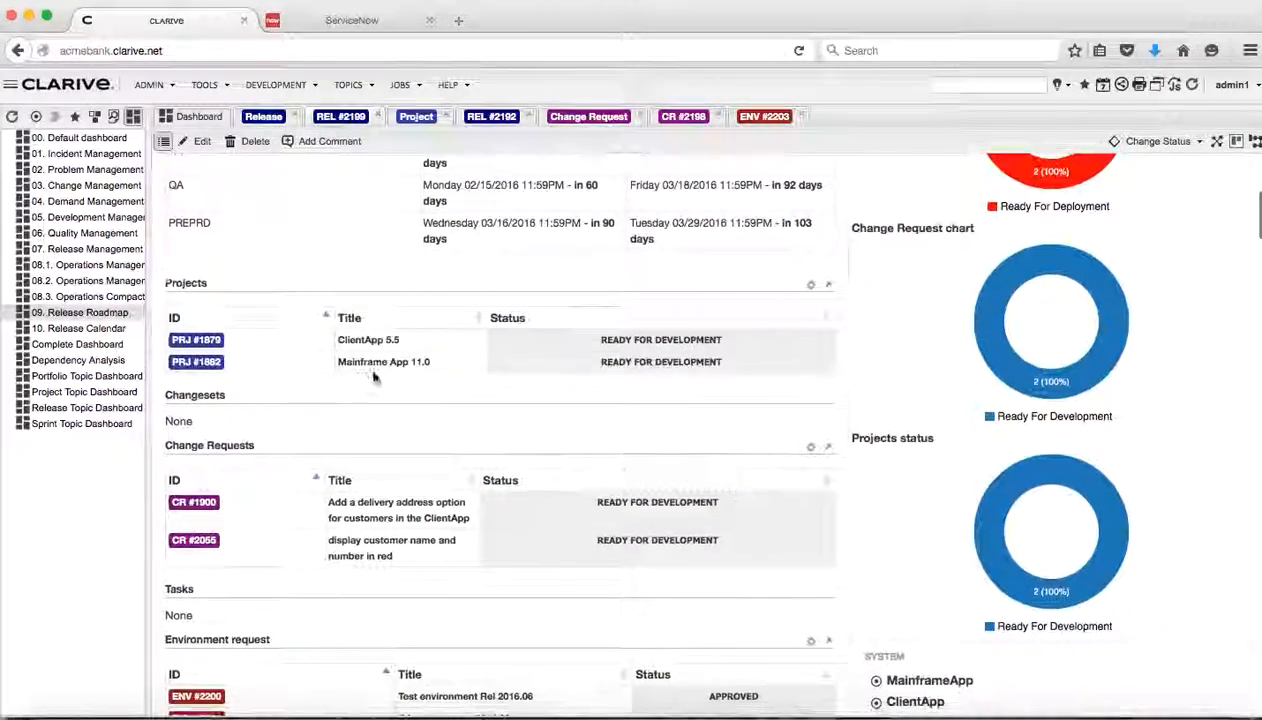